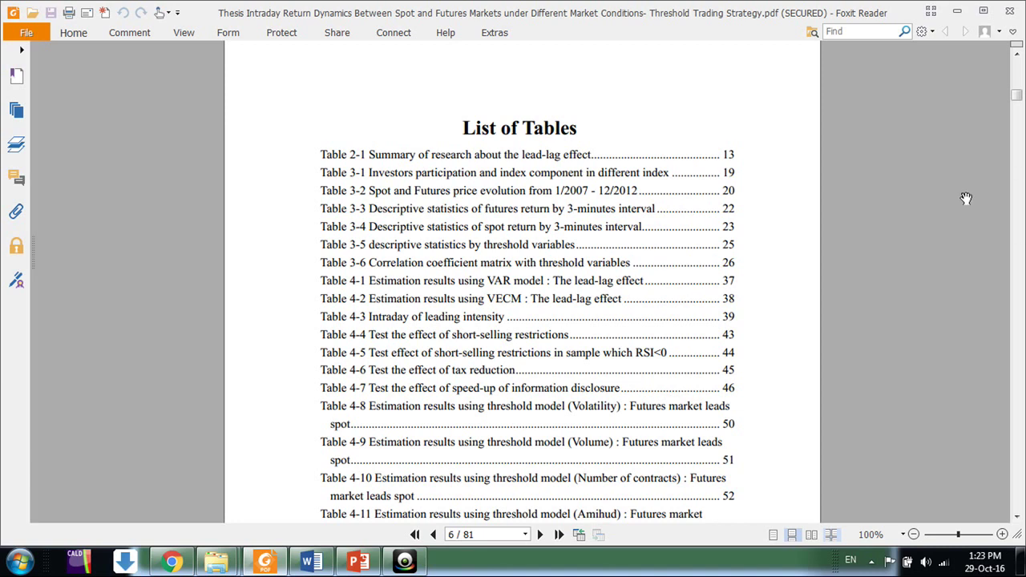
Review the Contents and List of Tables pages of the thesis PDF.
scroll(967, 198, "up", 10)
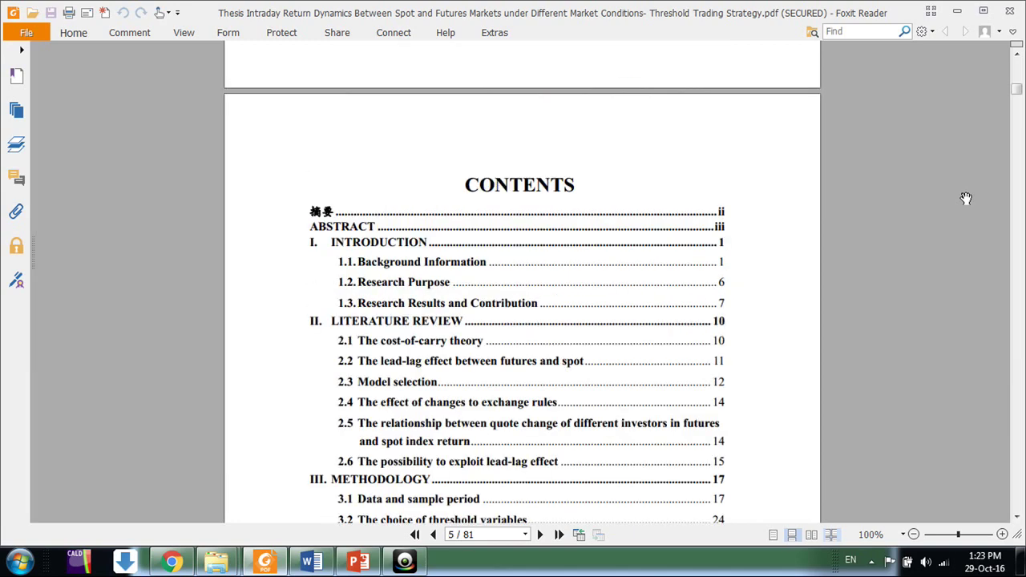
scroll(967, 198, "down", 10)
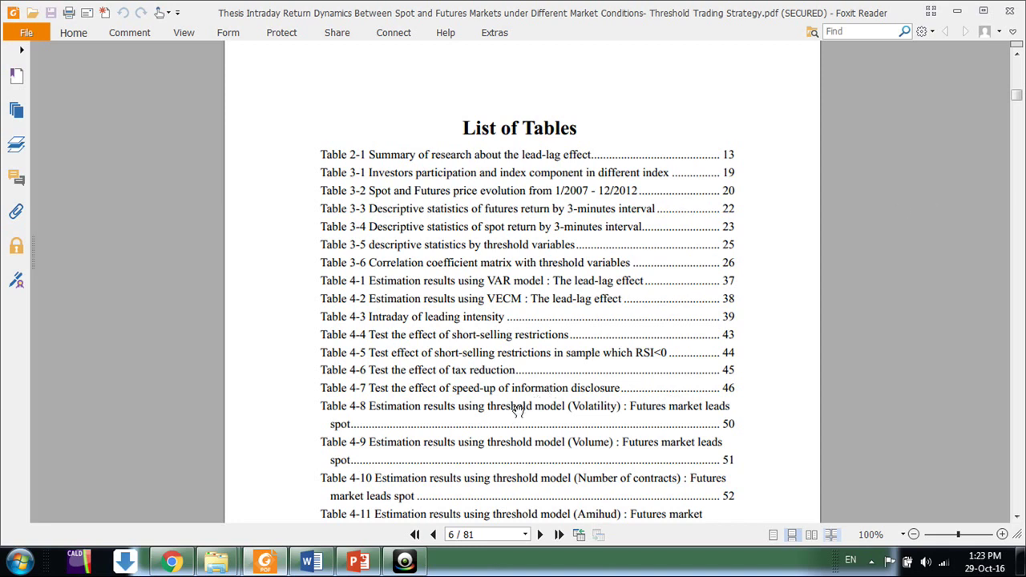
Switch to the Word document Final_27102016 and delete the Table 1 to Table 5 entries under the List of Tables heading.
left_click(311, 561)
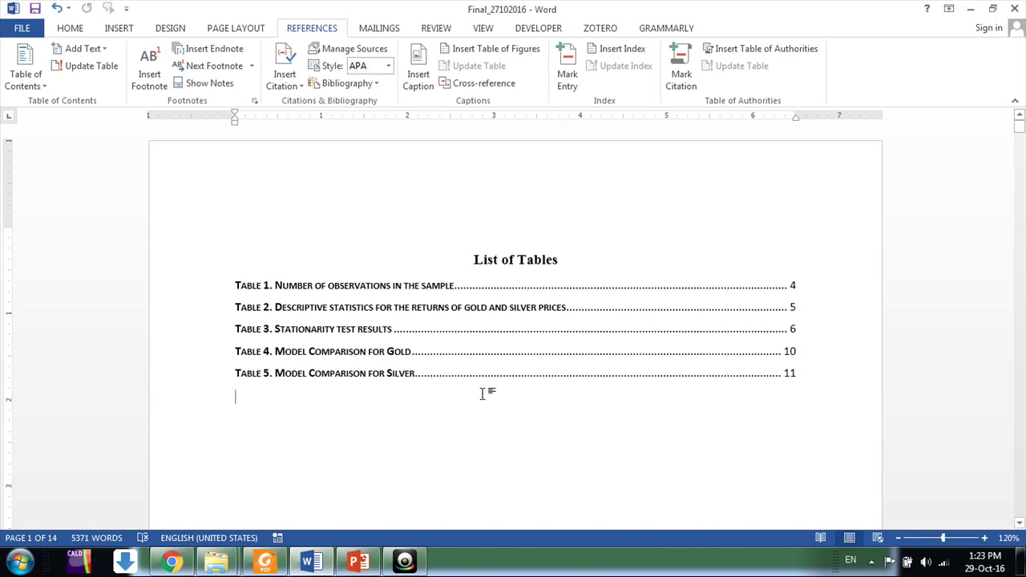
left_click(369, 377)
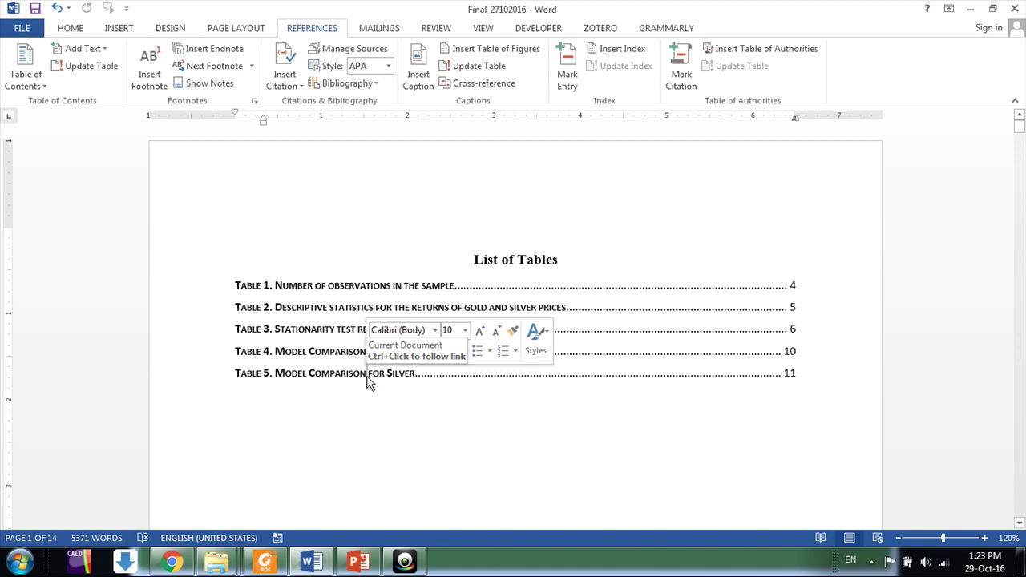
left_click(352, 308)
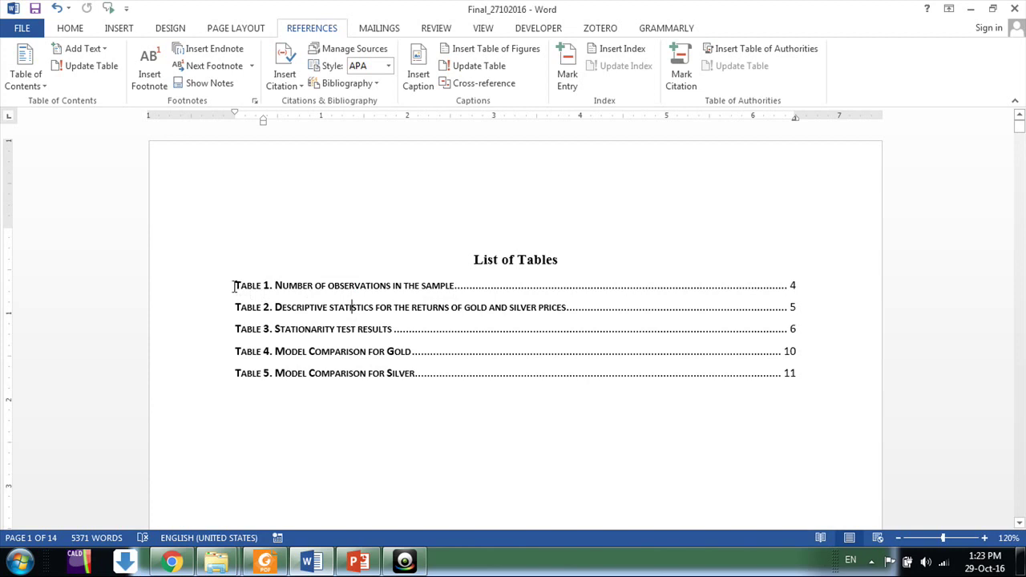
left_click_drag(234, 287, 788, 375)
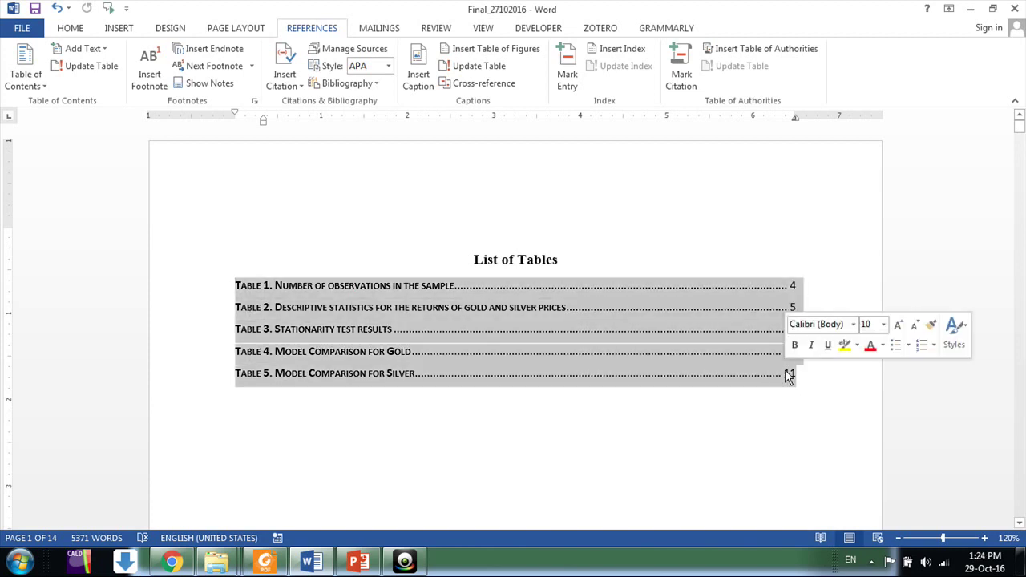
key("Delete")
Add an empty line directly below the List of Tables heading on the first page.
scroll(787, 371, "down", 5)
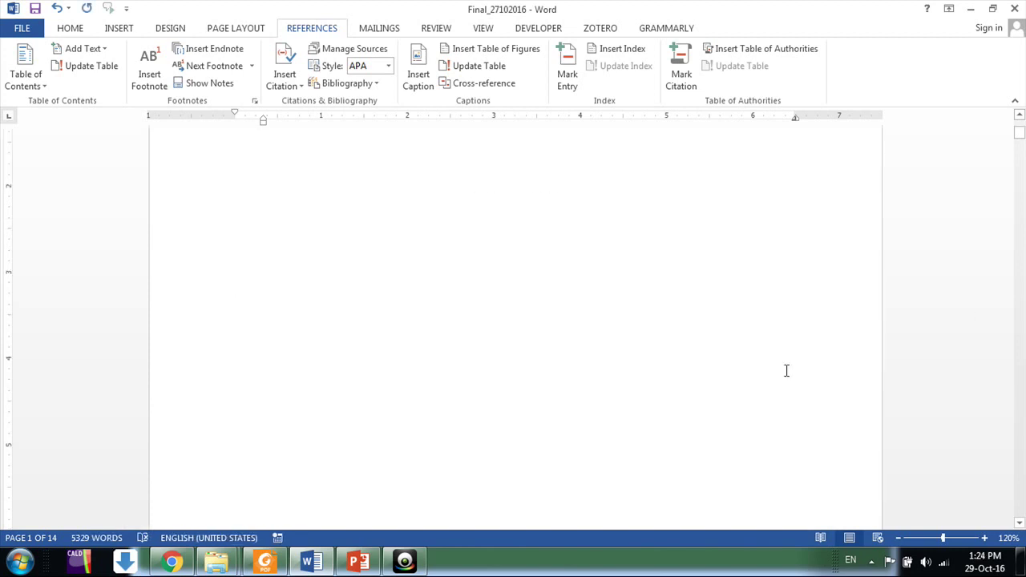
scroll(787, 370, "down", 15)
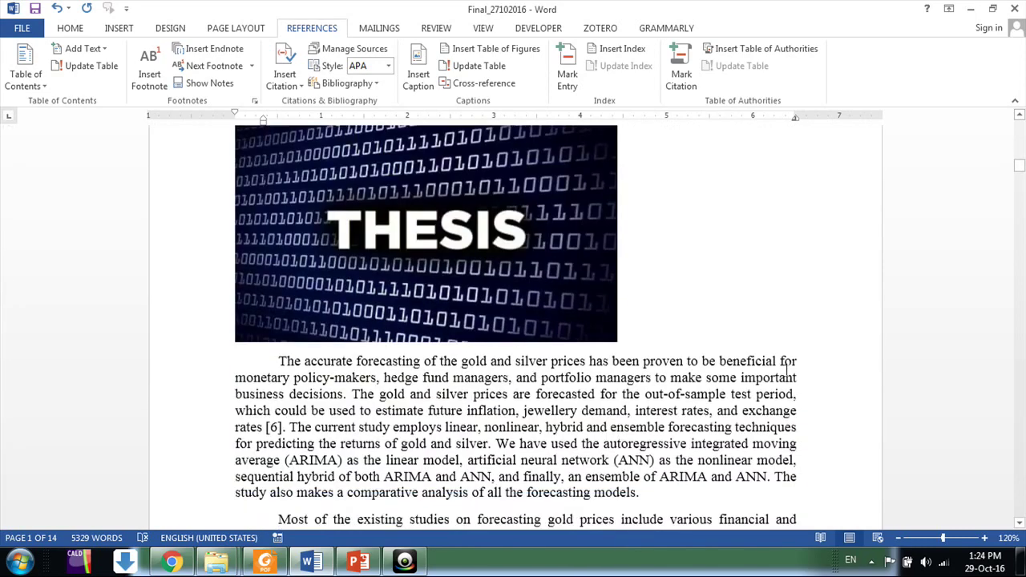
scroll(787, 371, "up", 15)
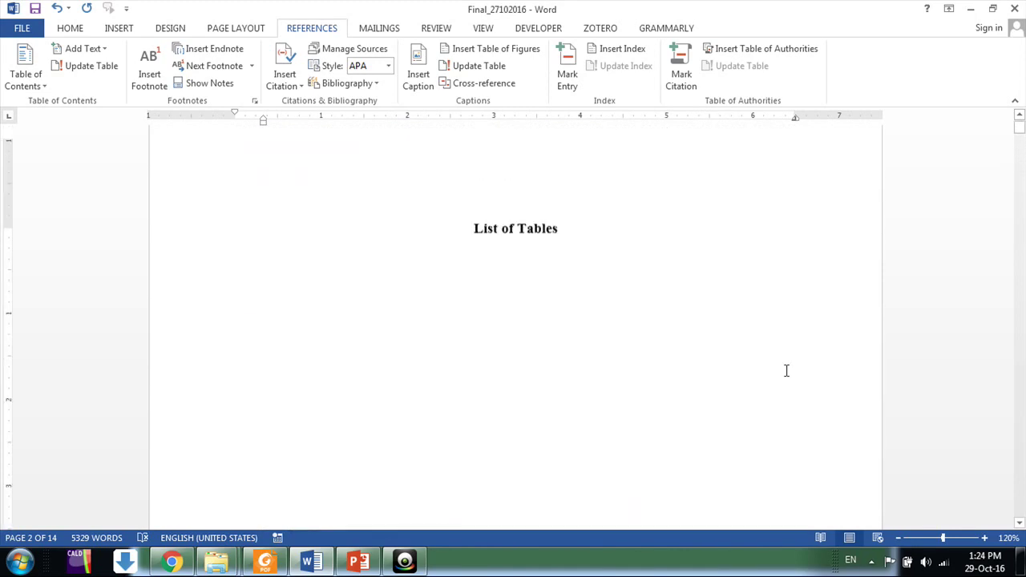
left_click(576, 257)
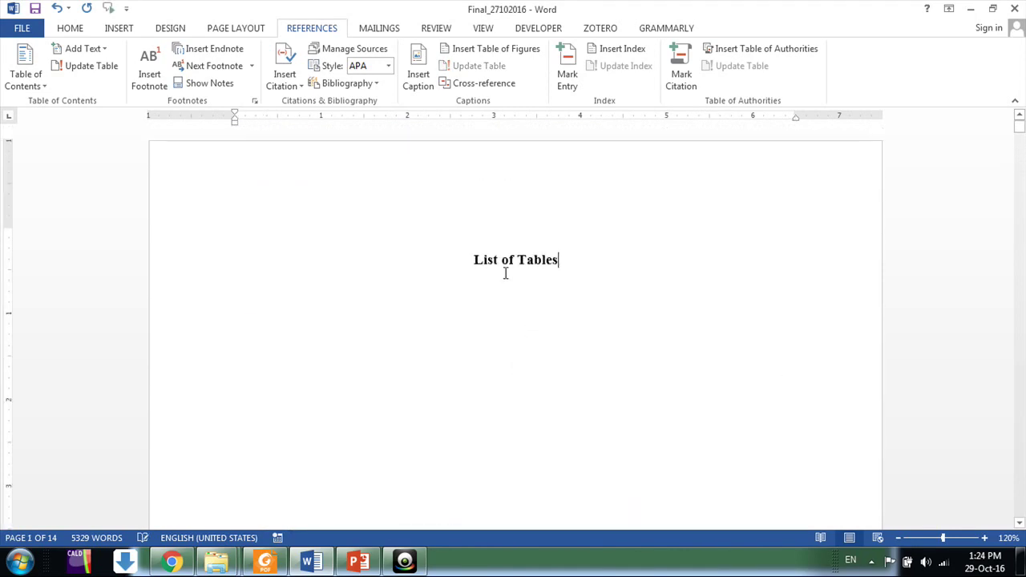
left_click_drag(474, 263, 560, 267)
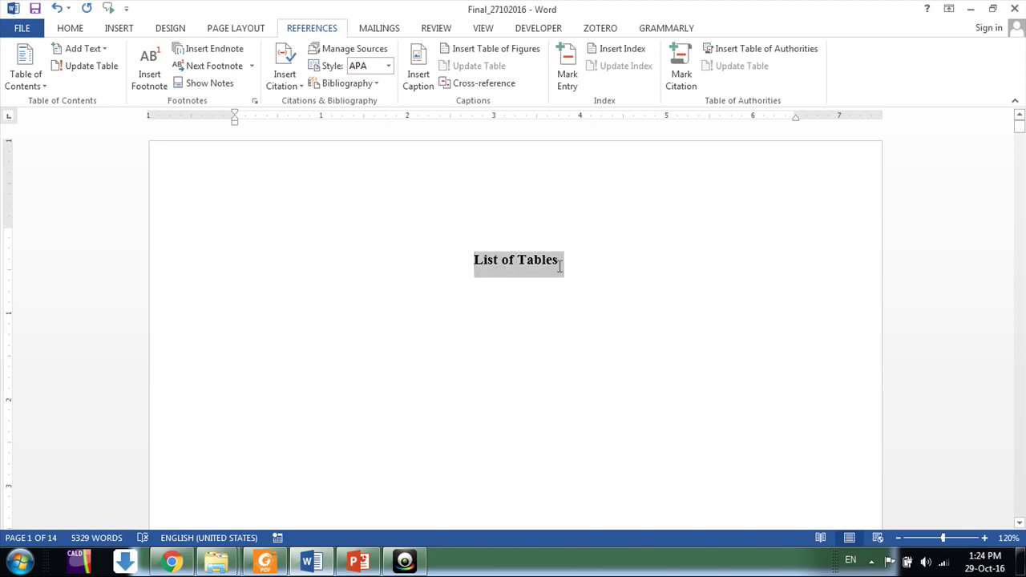
left_click(570, 261)
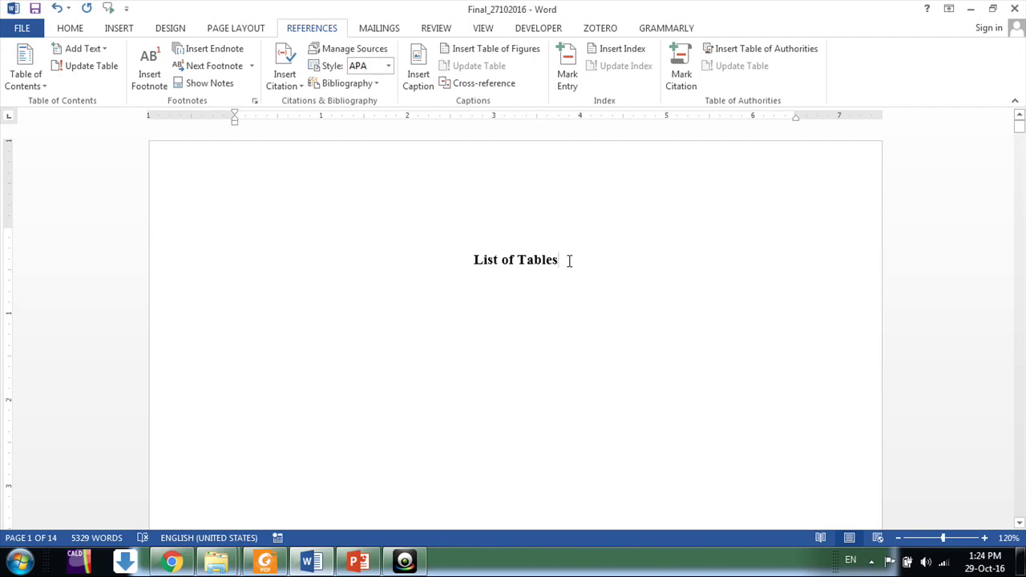
key("Return")
Start a table of figures on the empty line and set its caption label to Table.
left_click(103, 34)
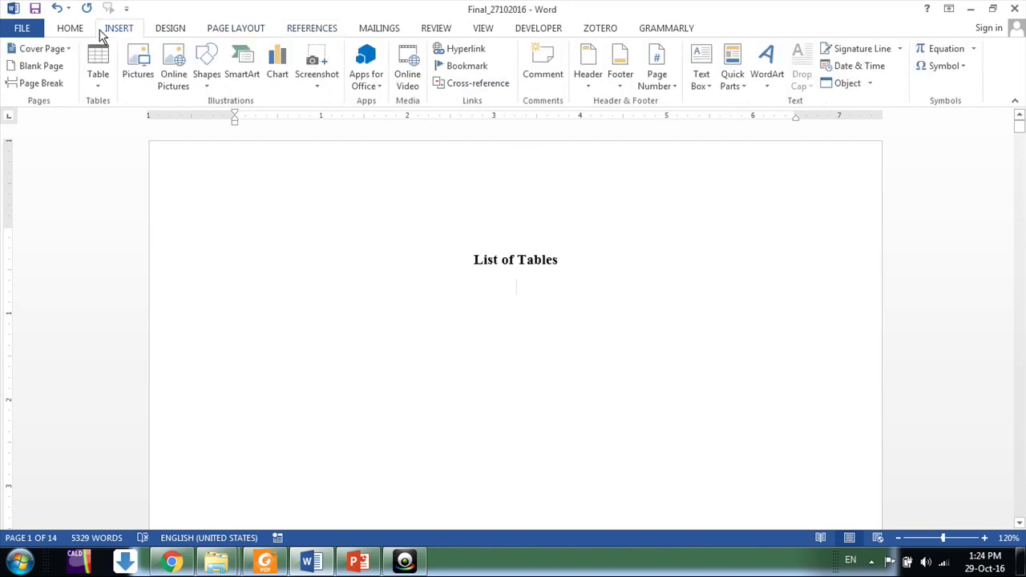
left_click(77, 30)
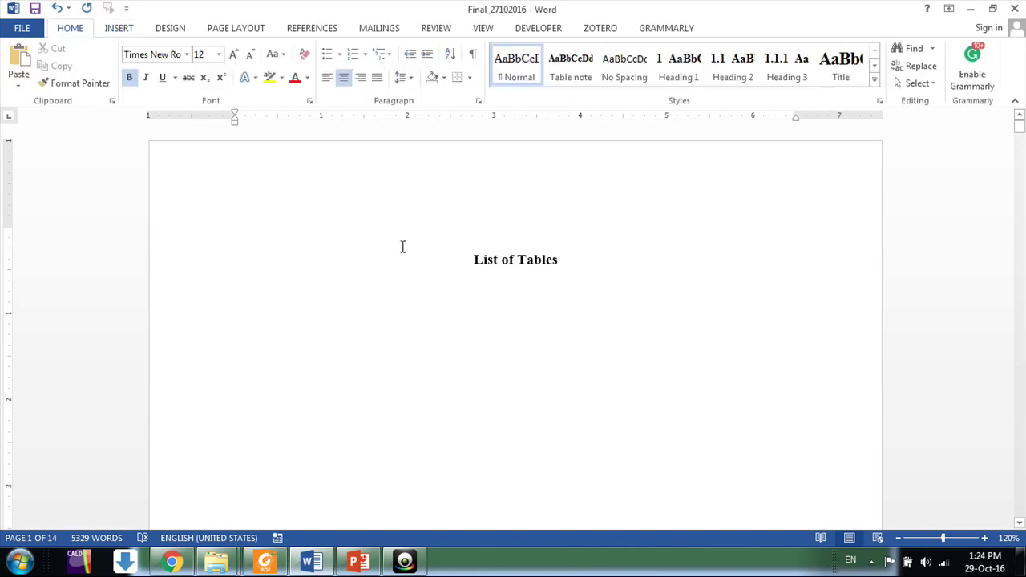
left_click(301, 32)
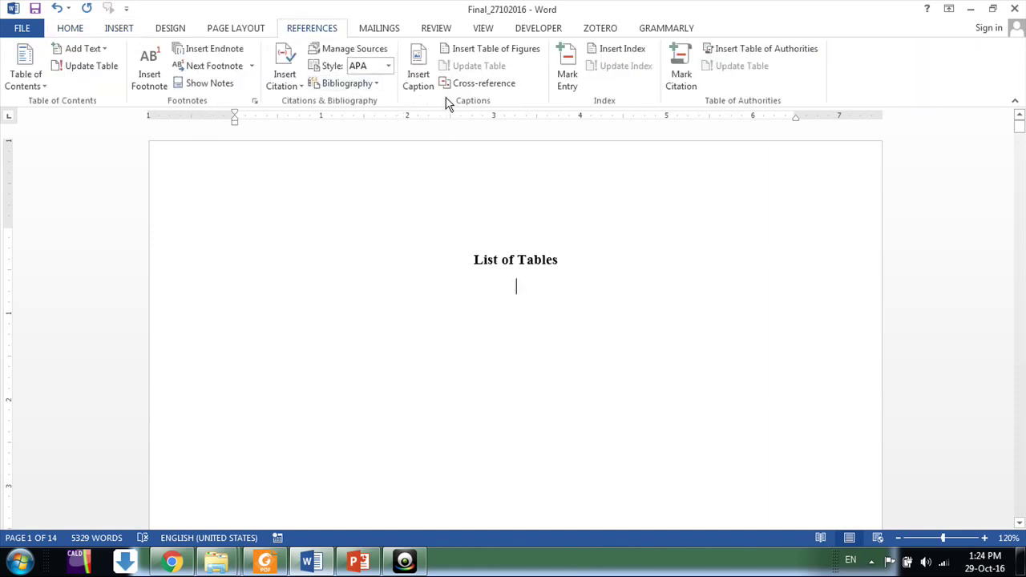
left_click(455, 53)
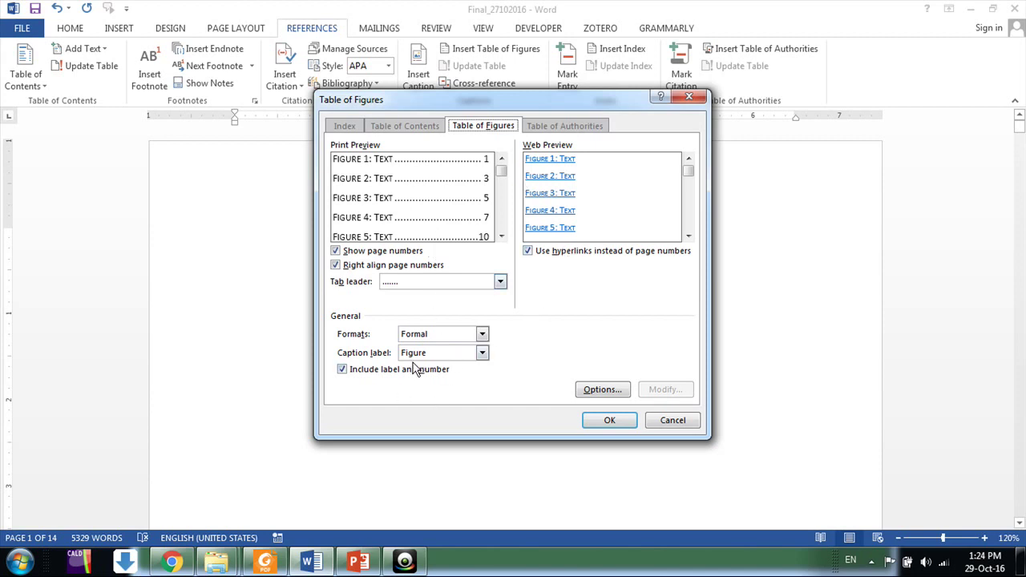
left_click(480, 360)
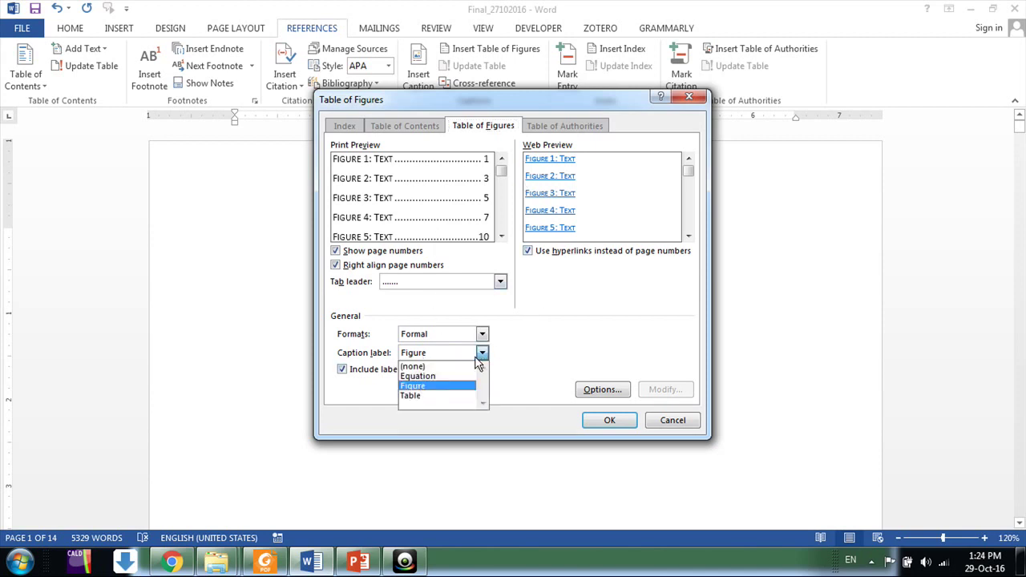
left_click(448, 396)
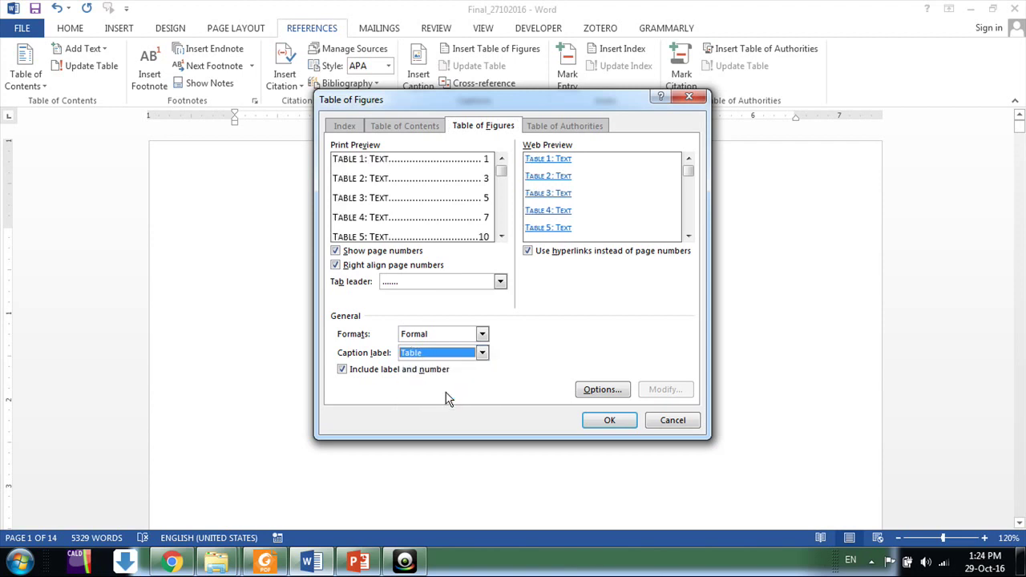
left_click(482, 362)
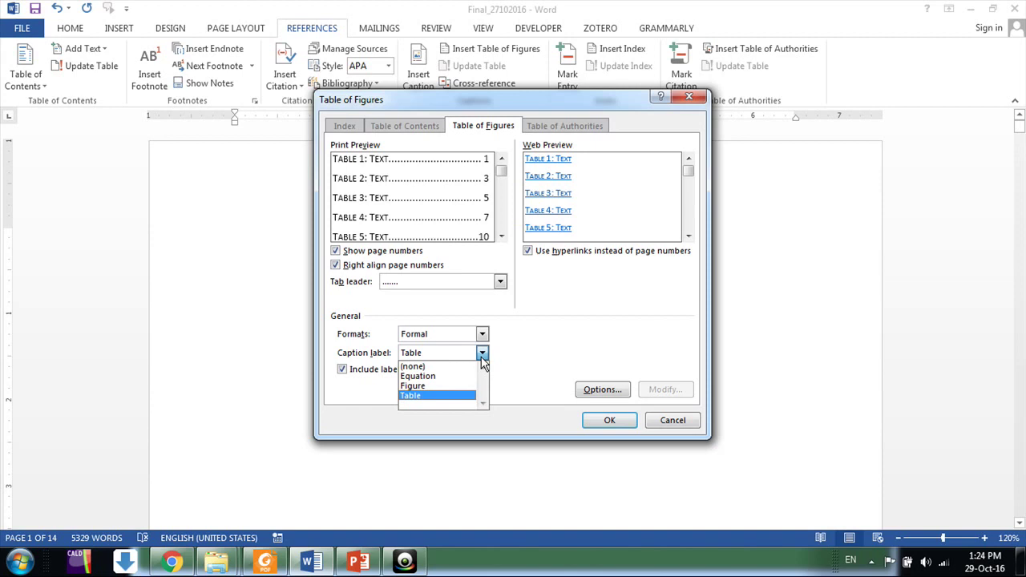
left_click(442, 393)
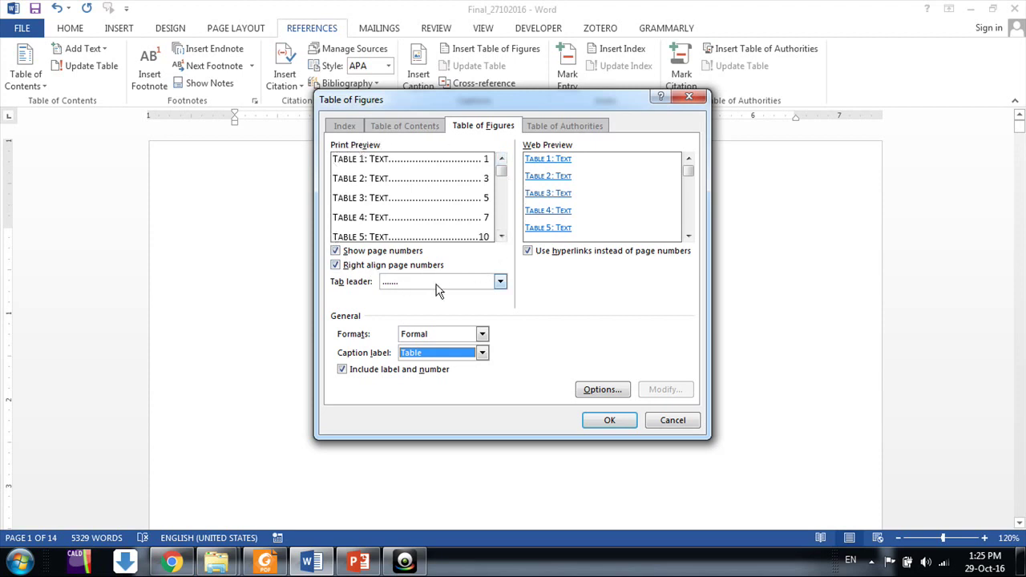
Try switching page numbers, right alignment and hyperlinks off and back on for the list of tables.
left_click(336, 251)
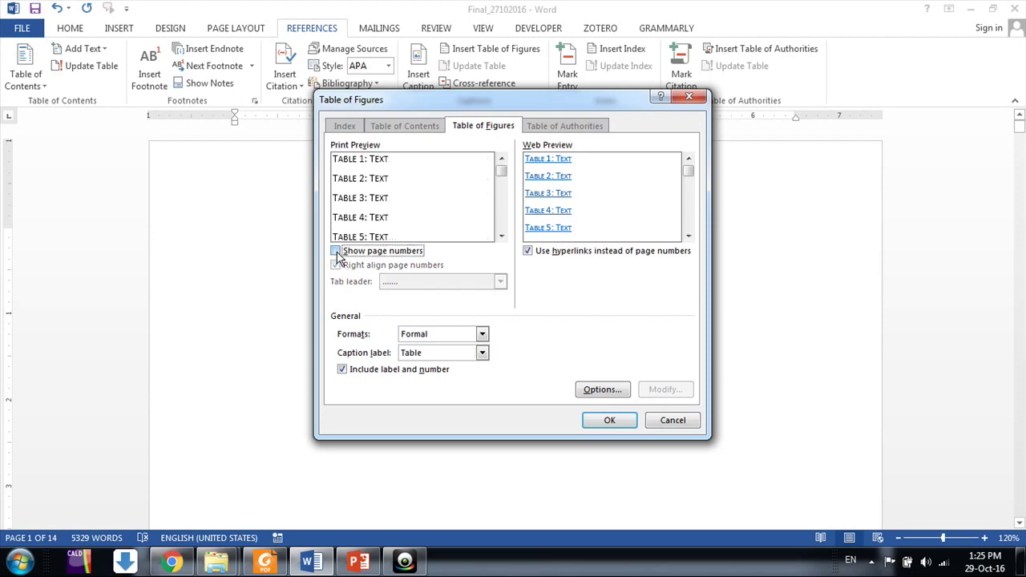
left_click(336, 251)
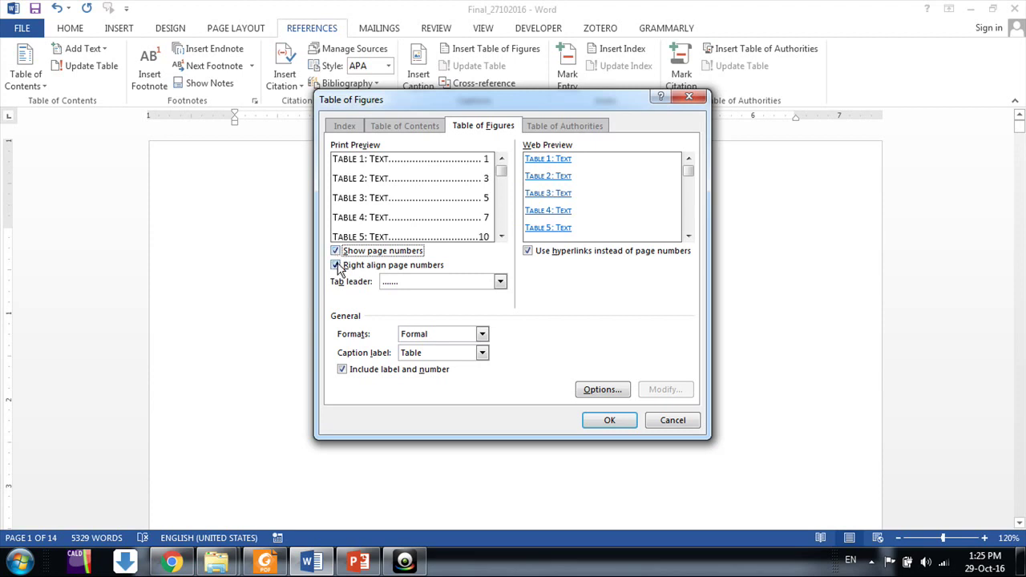
left_click(336, 265)
left_click(336, 265)
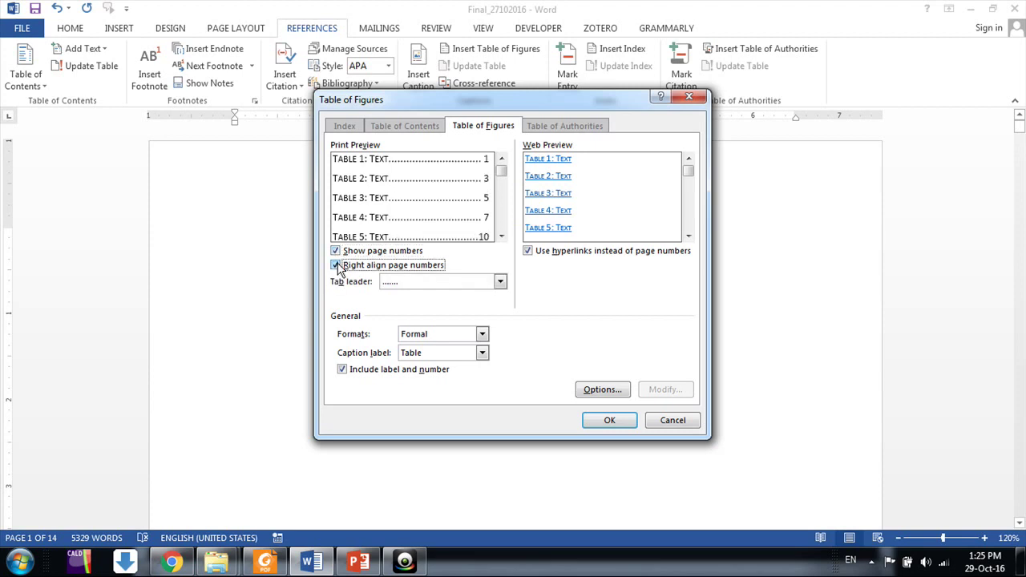
left_click(528, 252)
left_click(529, 252)
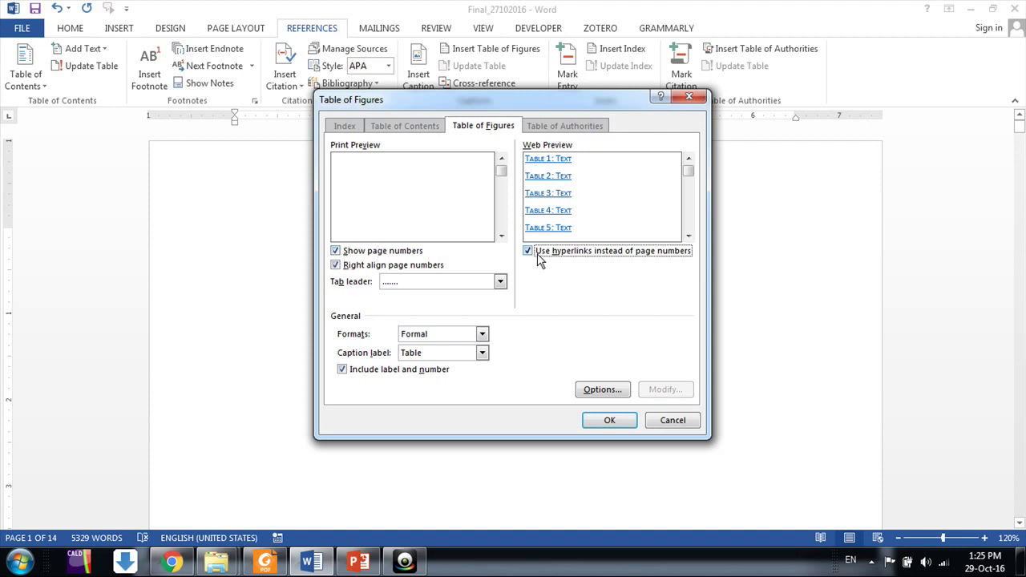
left_click(336, 251)
left_click(336, 251)
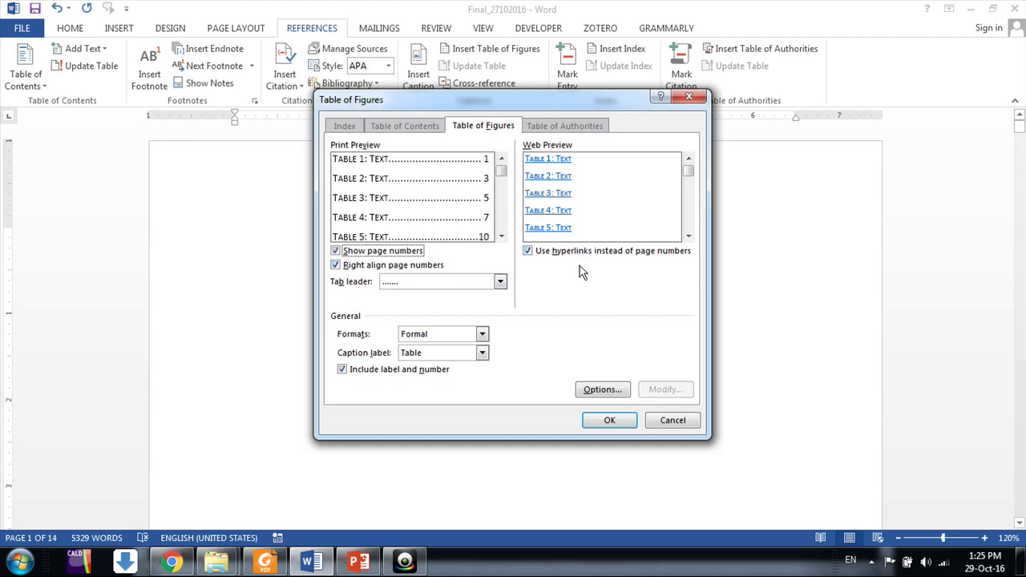
Try the list without a tab leader and set the leader back to dots.
left_click(495, 284)
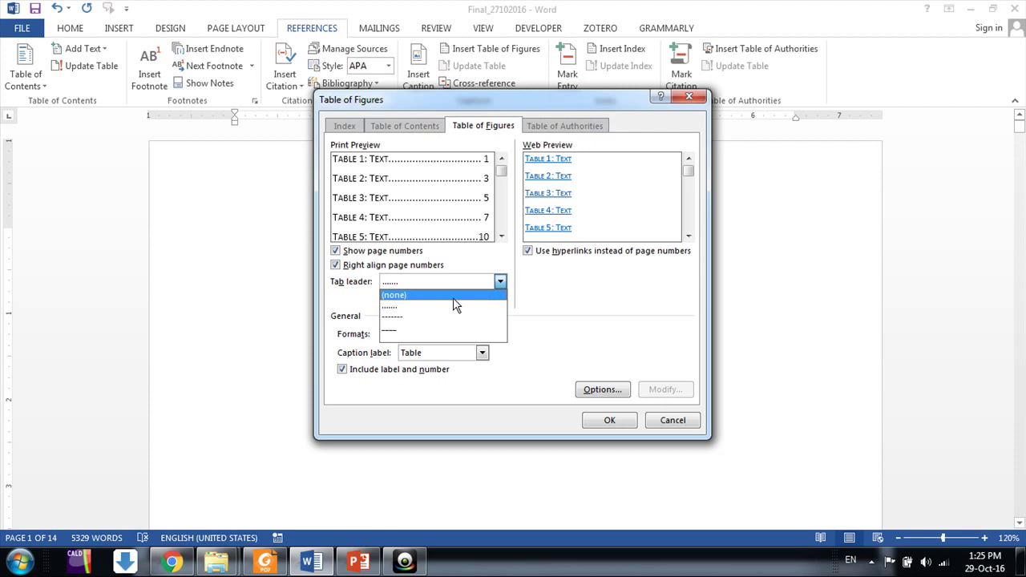
left_click(454, 300)
left_click(472, 282)
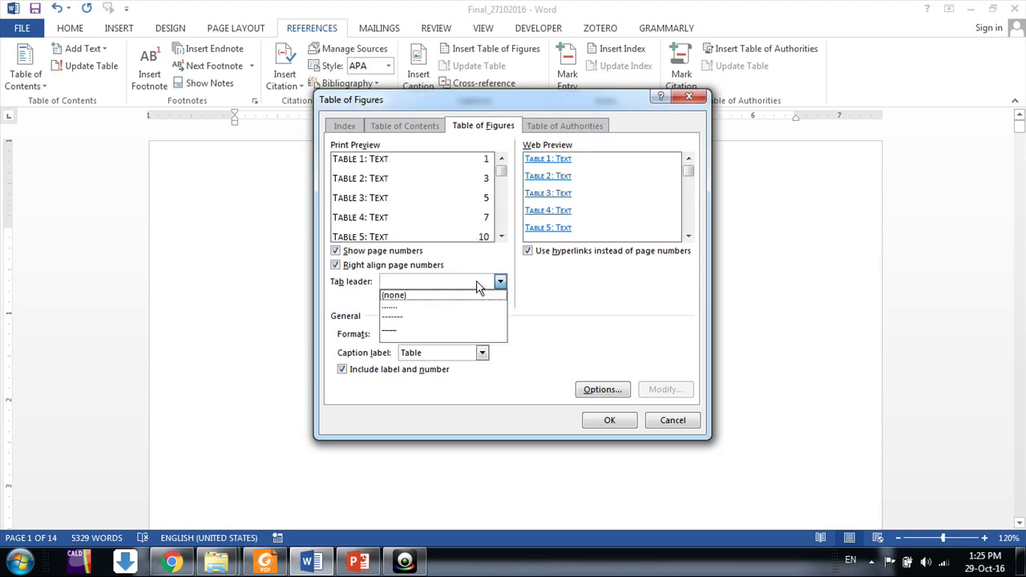
left_click(462, 308)
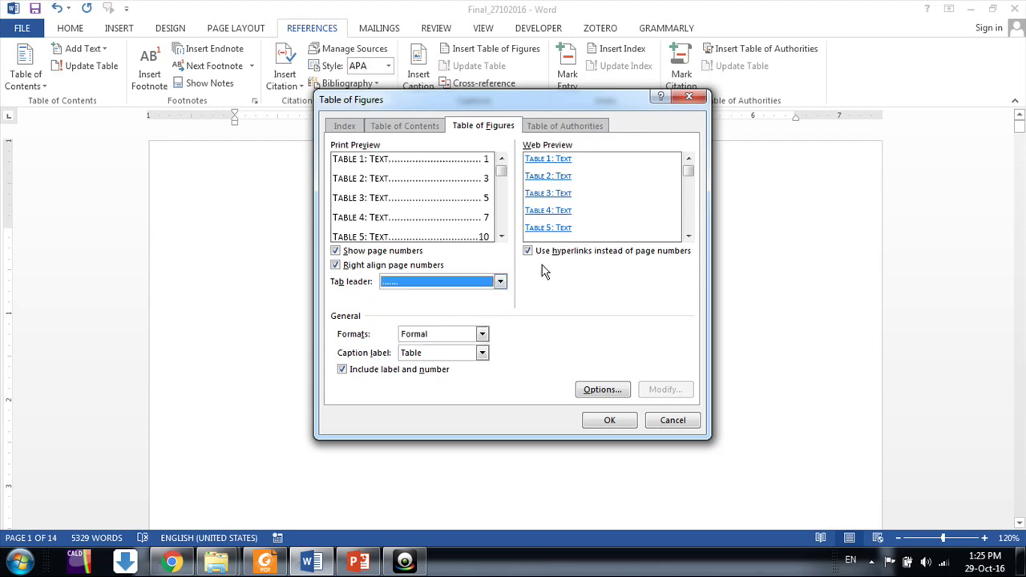
Set the list format to Formal after trying Centered, and insert the list of tables below the heading.
left_click(441, 336)
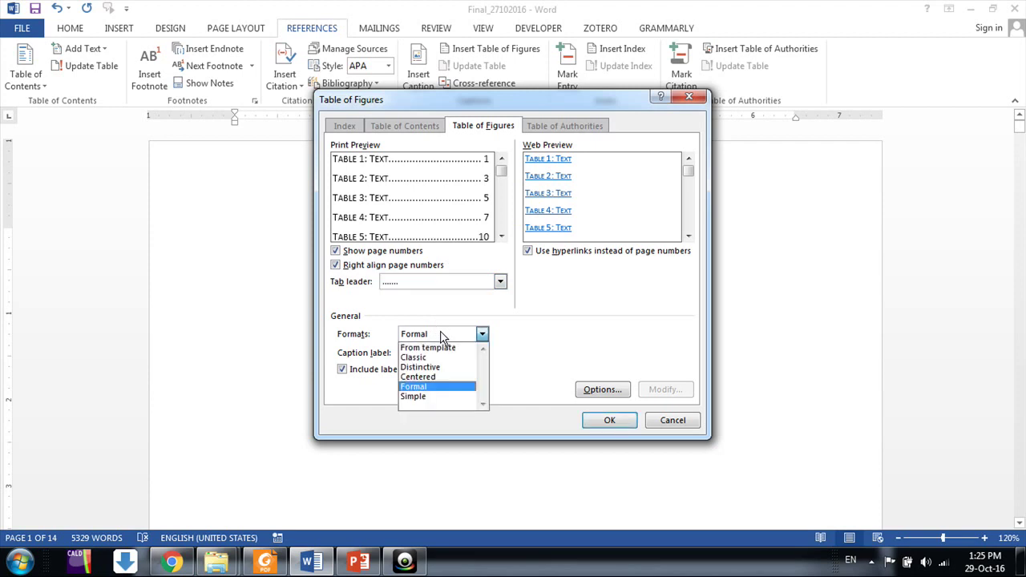
left_click(443, 383)
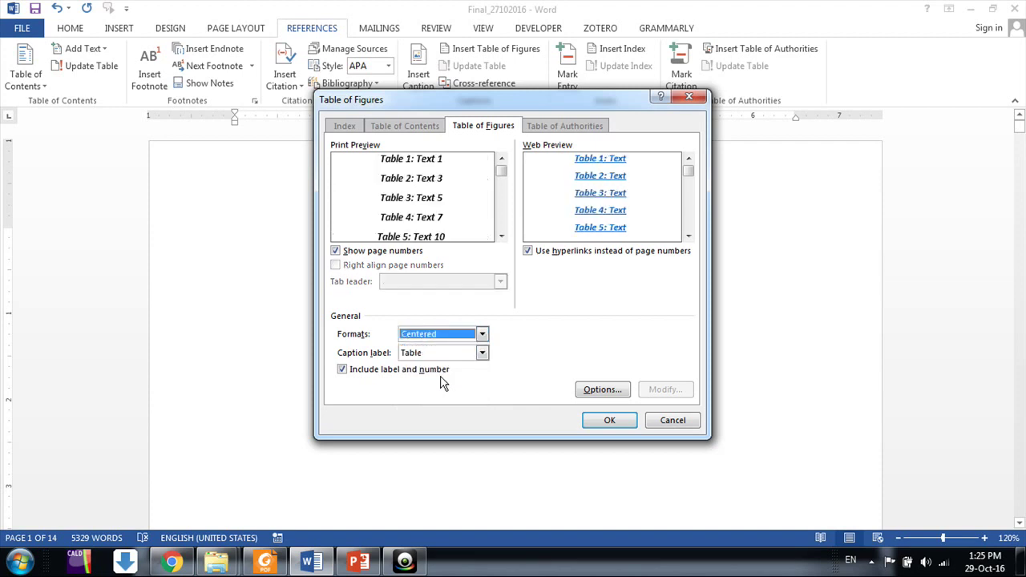
left_click(457, 335)
left_click(415, 387)
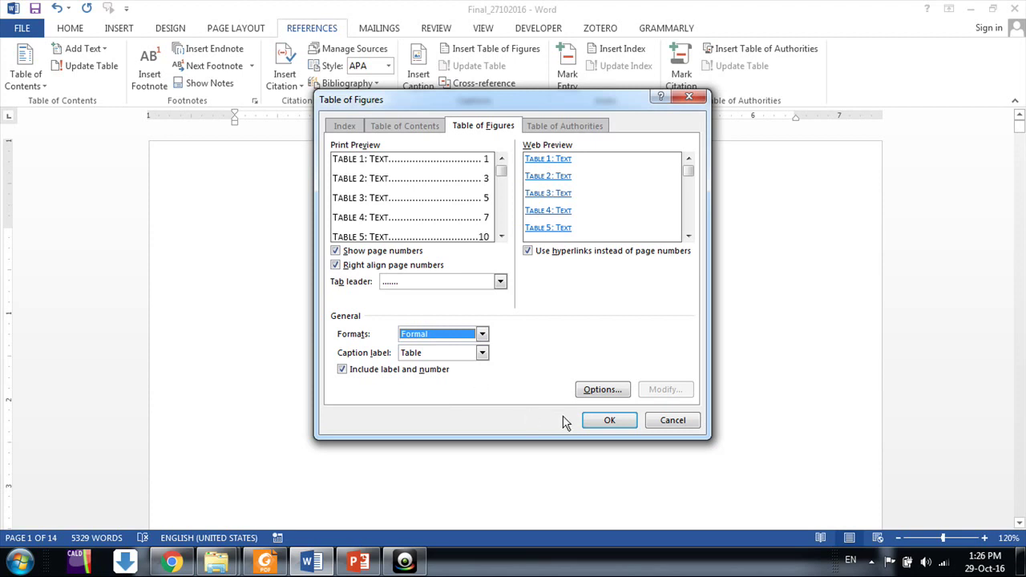
left_click(608, 424)
left_click(469, 324)
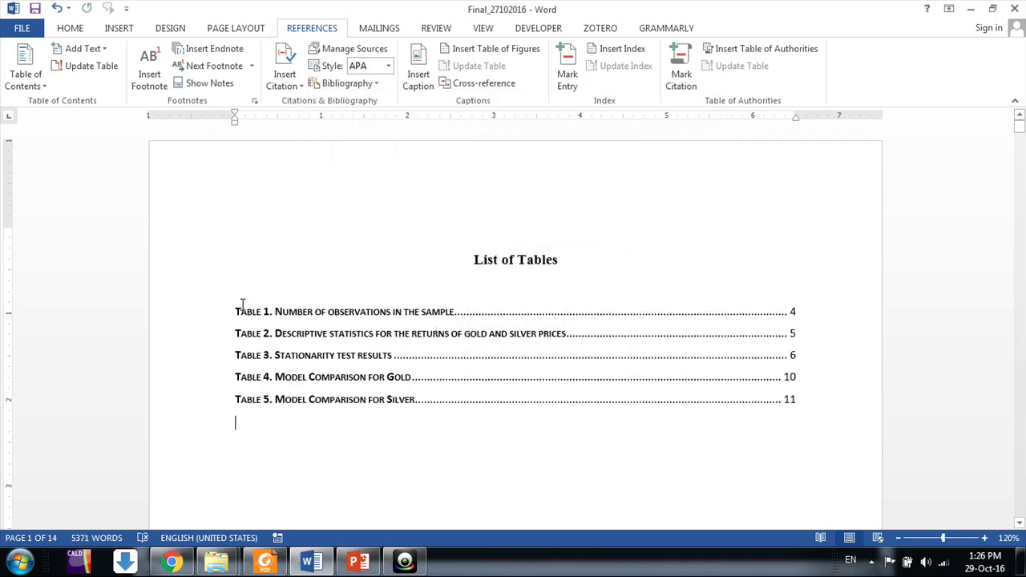
Delete the inserted list of Table 1 to Table 5 entries, keeping the List of Tables heading.
left_click(236, 310)
left_click_drag(236, 311, 814, 405)
key("Delete")
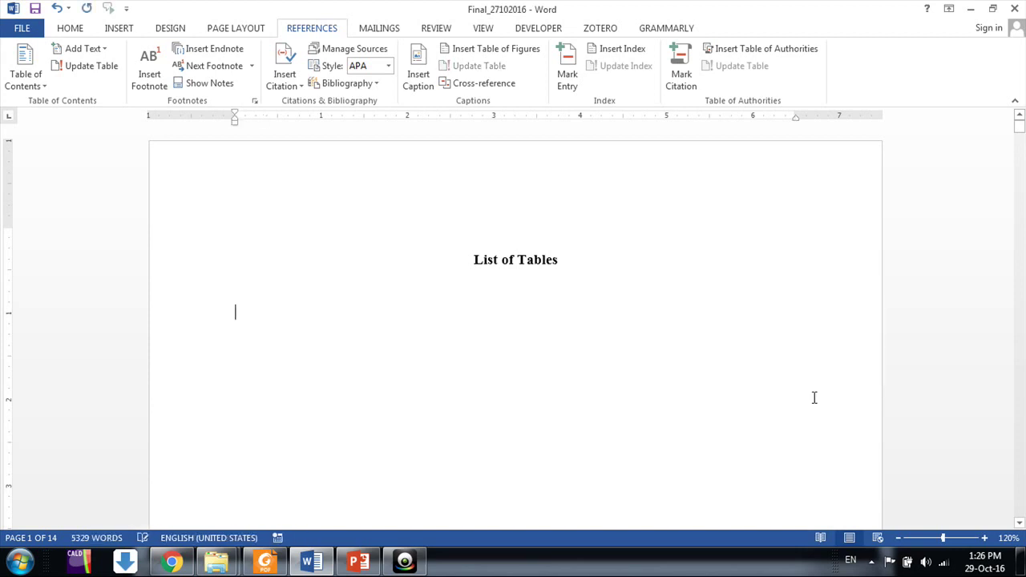
Insert the list of tables using the Table caption label and Formal format, and remove the empty line below the List of Tables heading.
left_click(477, 50)
left_click(440, 359)
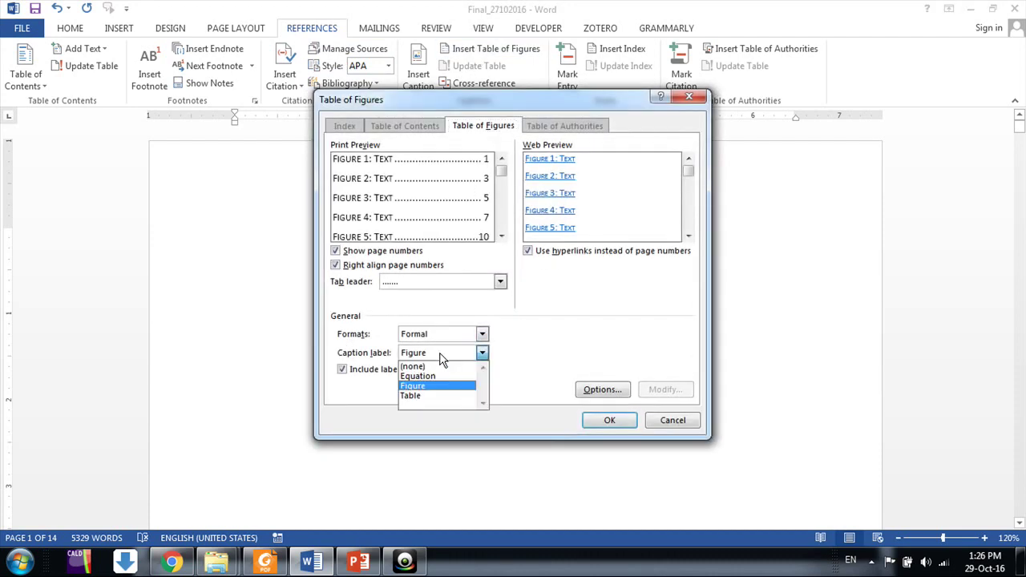
left_click(439, 396)
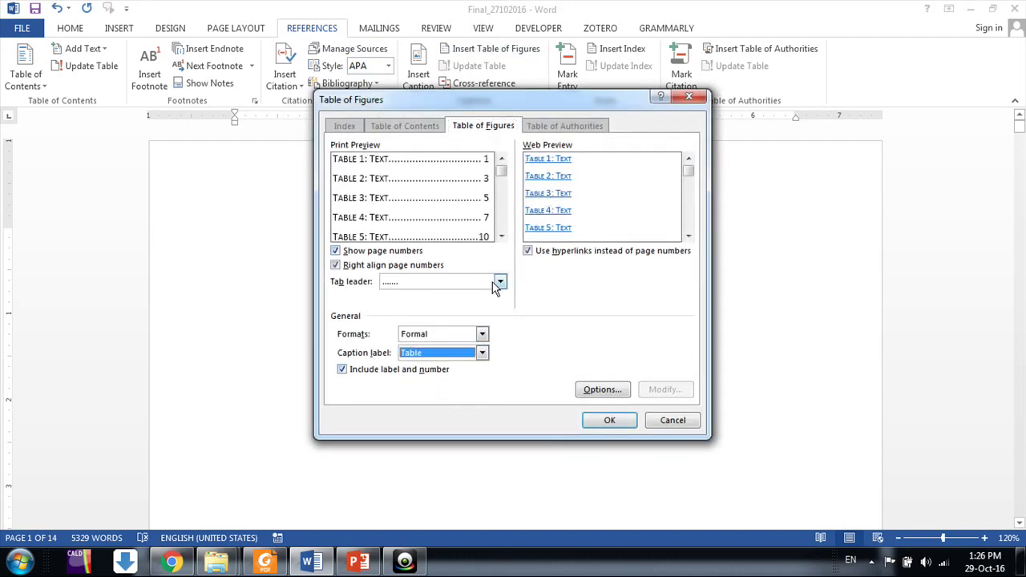
left_click(606, 422)
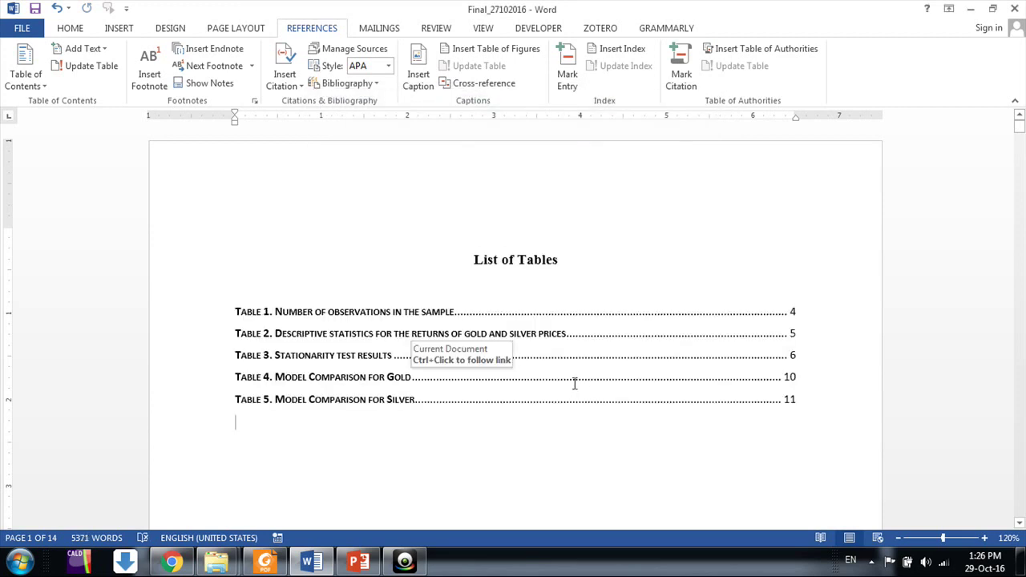
left_click(601, 263)
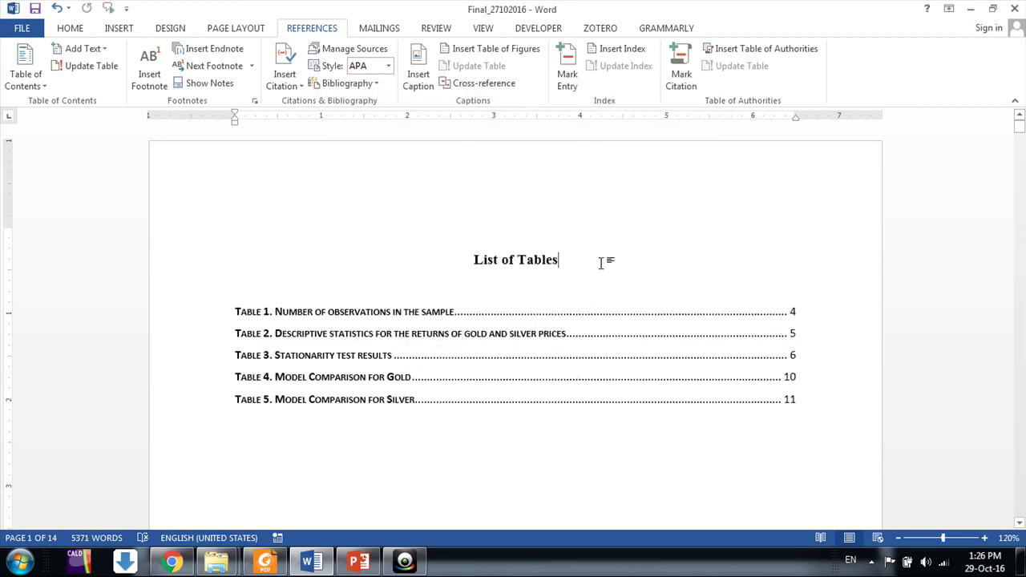
key("Delete")
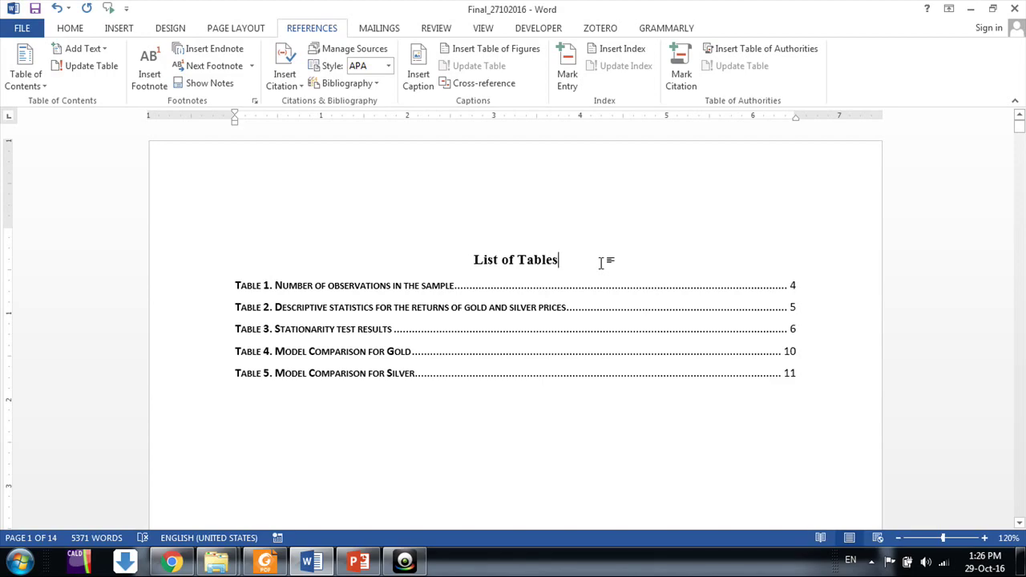
Find the sample observations table in the Data section and examine its caption.
scroll(601, 263, "down", 20)
scroll(602, 263, "down", 20)
scroll(603, 265, "down", 15)
scroll(513, 288, "up", 5)
left_click(454, 319)
left_click_drag(234, 289, 510, 297)
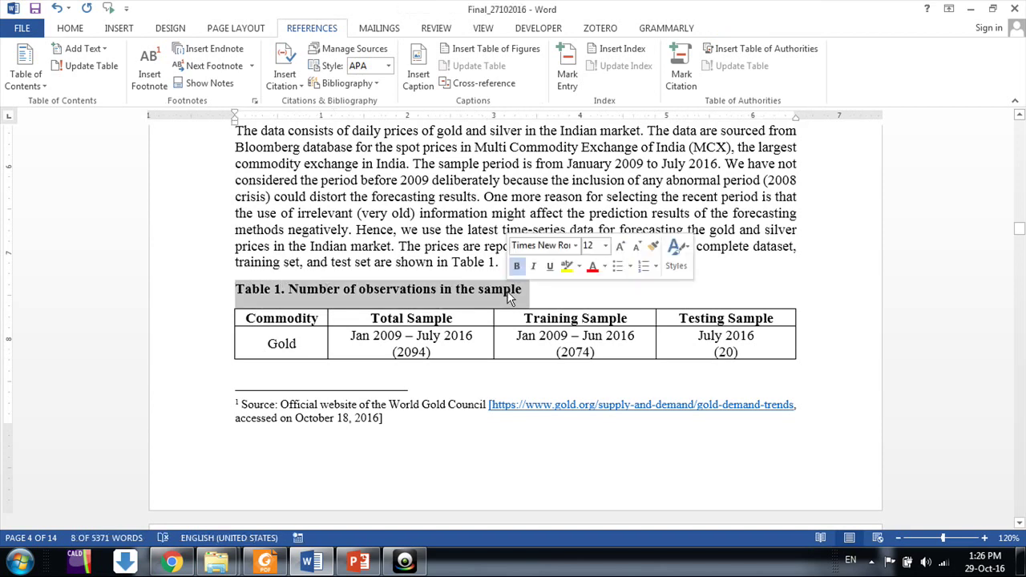
left_click(472, 336)
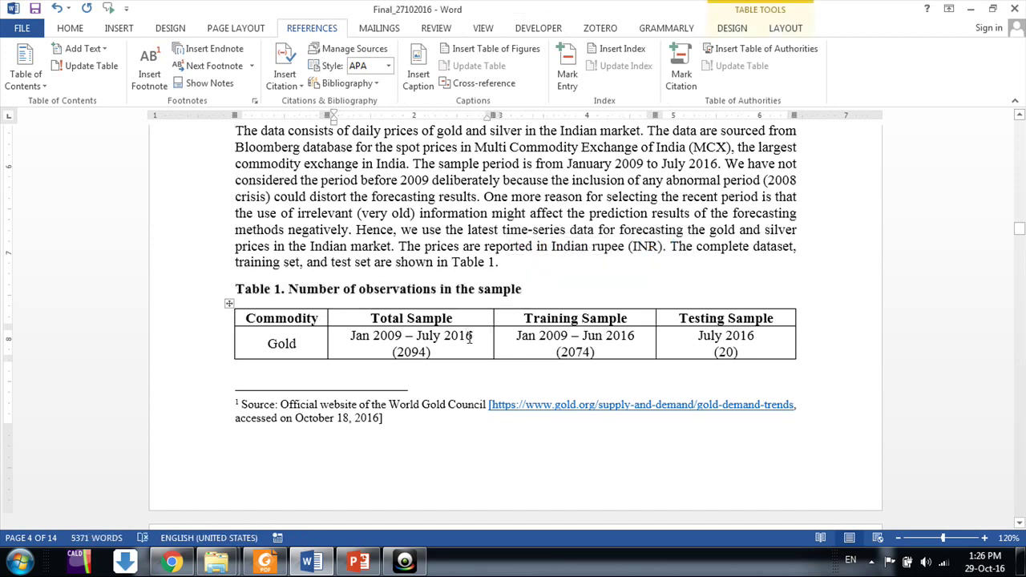
Try inserting a caption with the Figure label above the sample observations table.
left_click(231, 307)
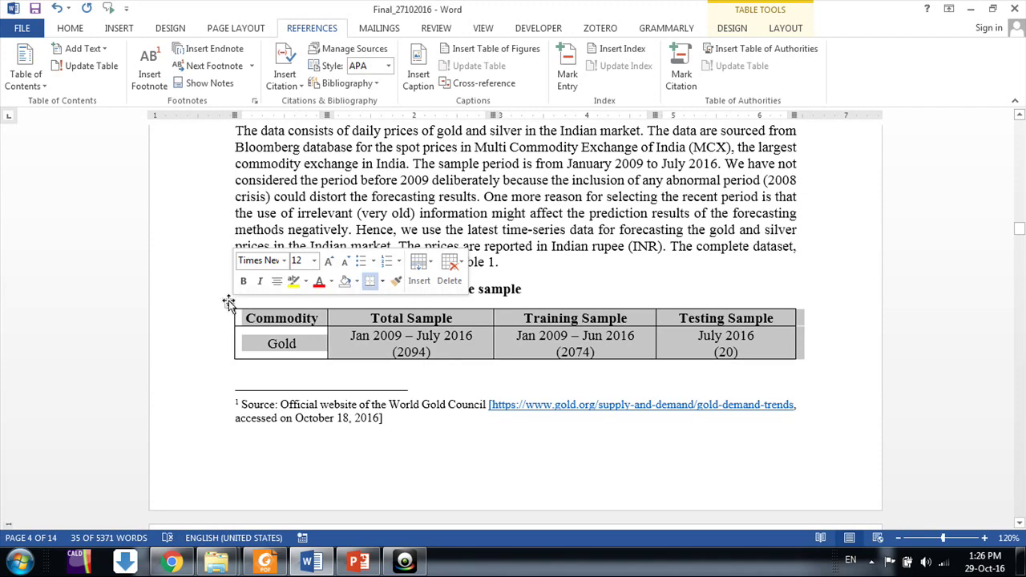
right_click(230, 303)
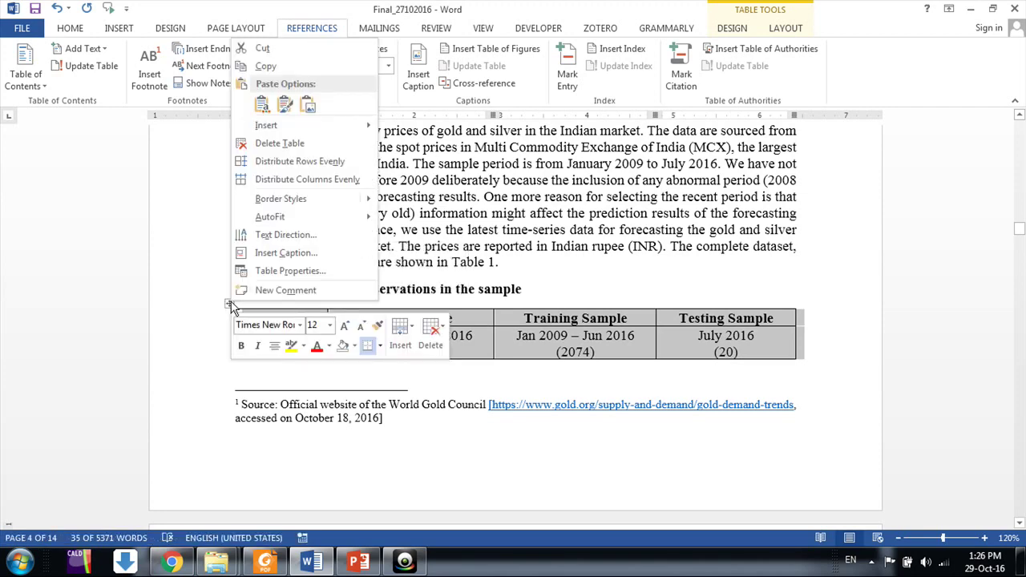
left_click(273, 255)
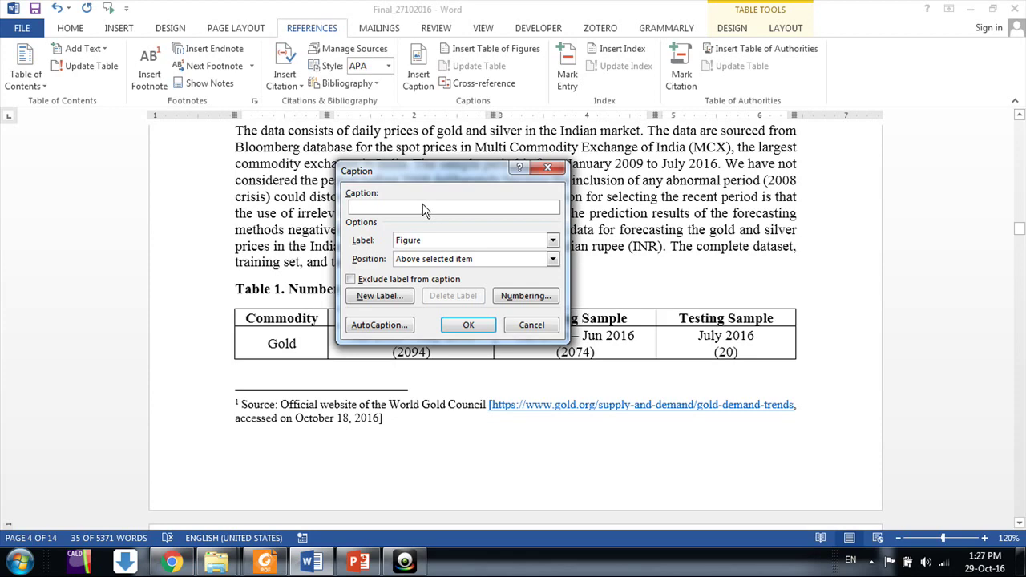
left_click(458, 325)
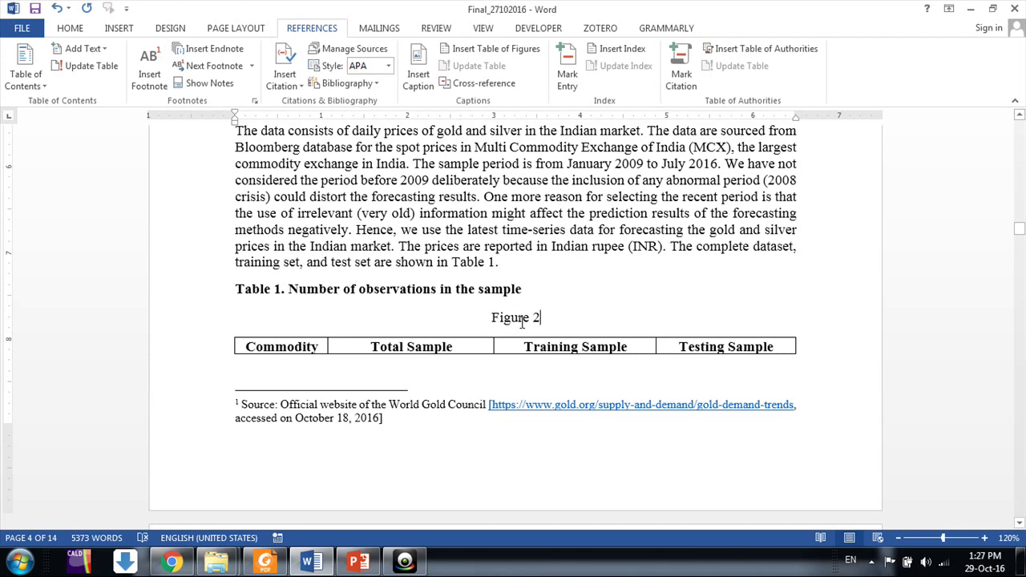
Delete the Figure caption and its empty line above the sample observations table.
key("BackSpace")
key("BackSpace")
key("BackSpace")
key("BackSpace")
key("BackSpace")
key("BackSpace")
key("BackSpace")
key("BackSpace")
key("BackSpace")
key("BackSpace")
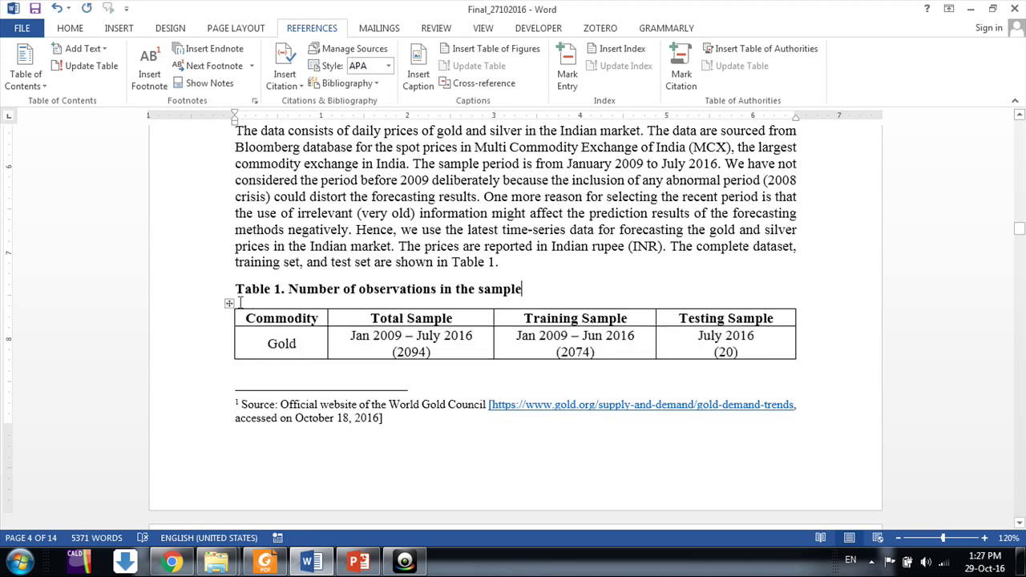
Insert a caption with the Table label above the sample observations table and add a period after its number.
left_click(230, 304)
right_click(229, 306)
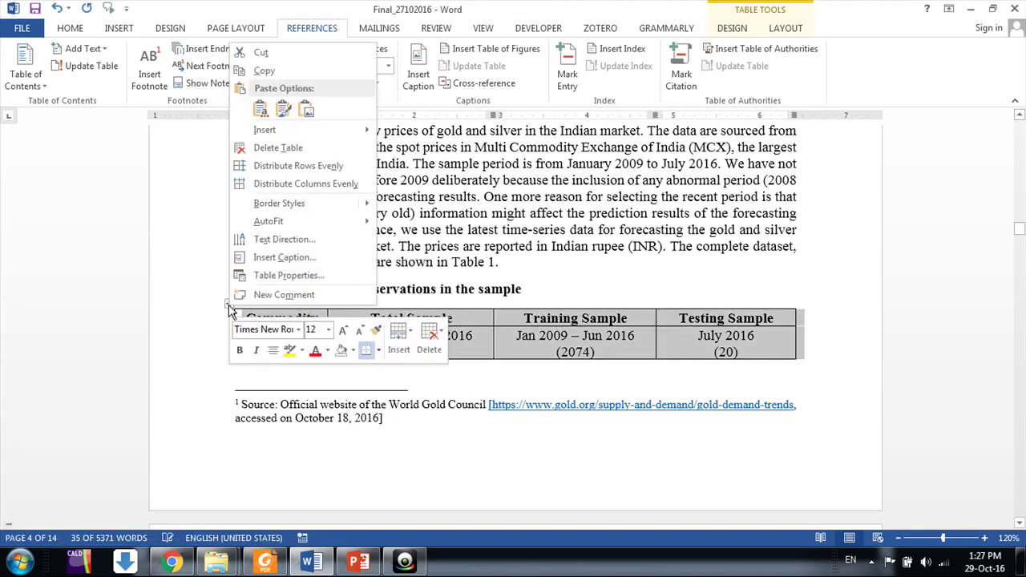
left_click(257, 257)
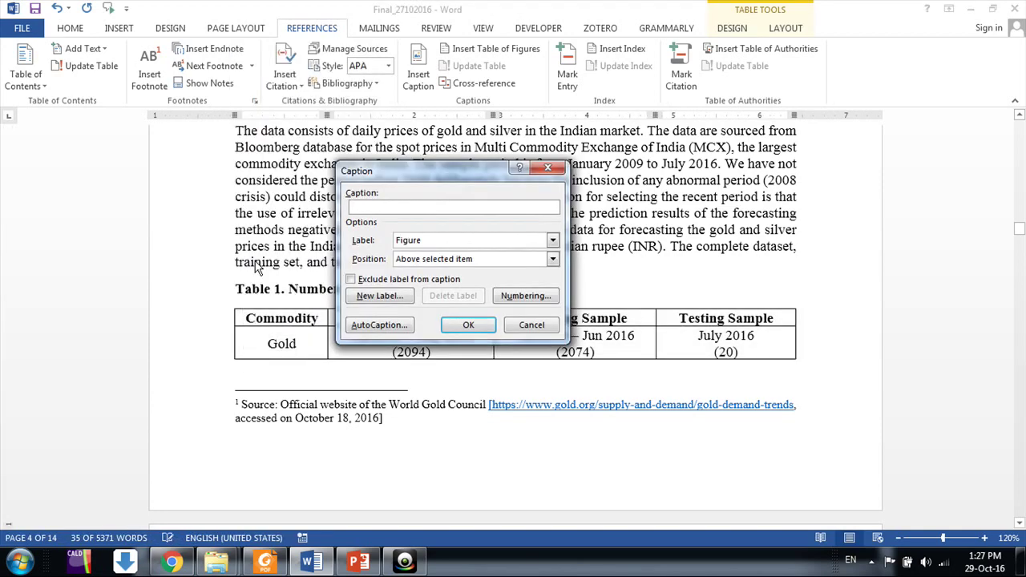
left_click(440, 242)
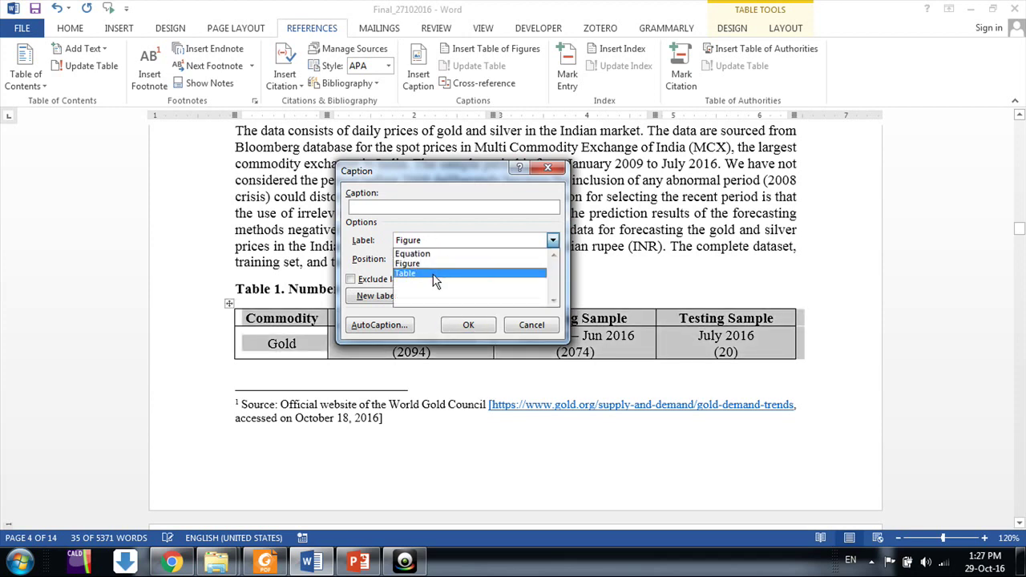
left_click(435, 275)
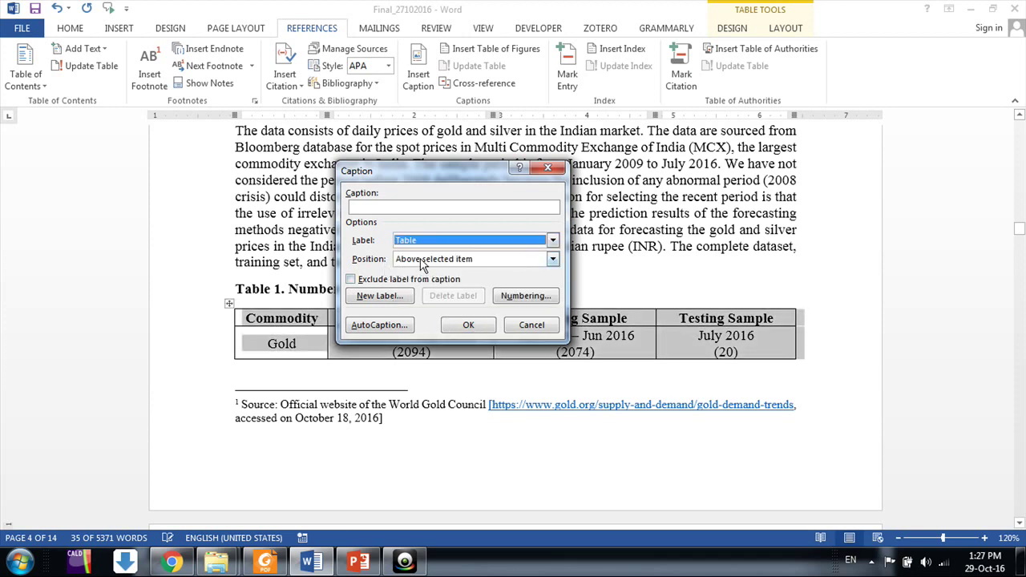
left_click(422, 260)
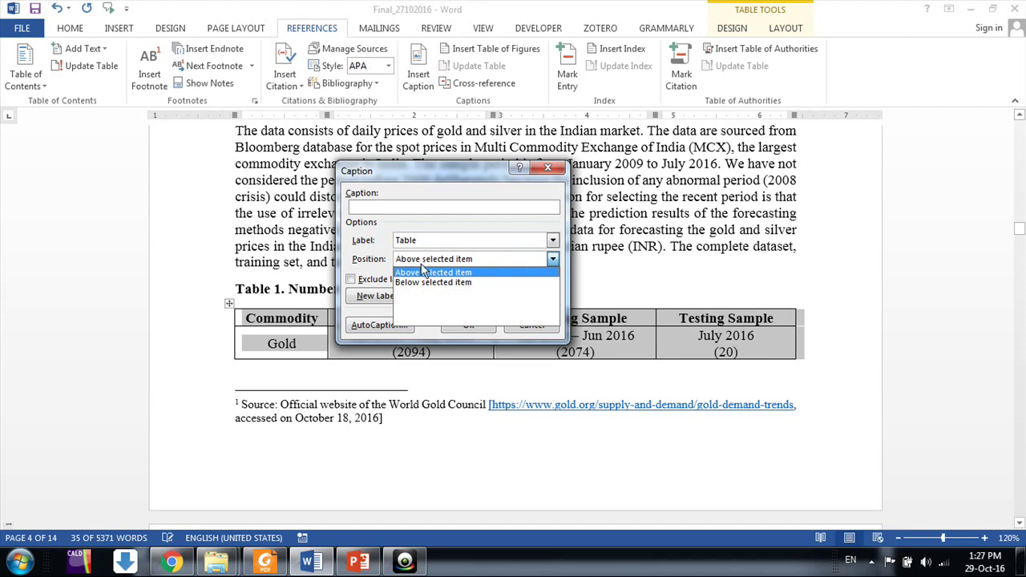
left_click(425, 273)
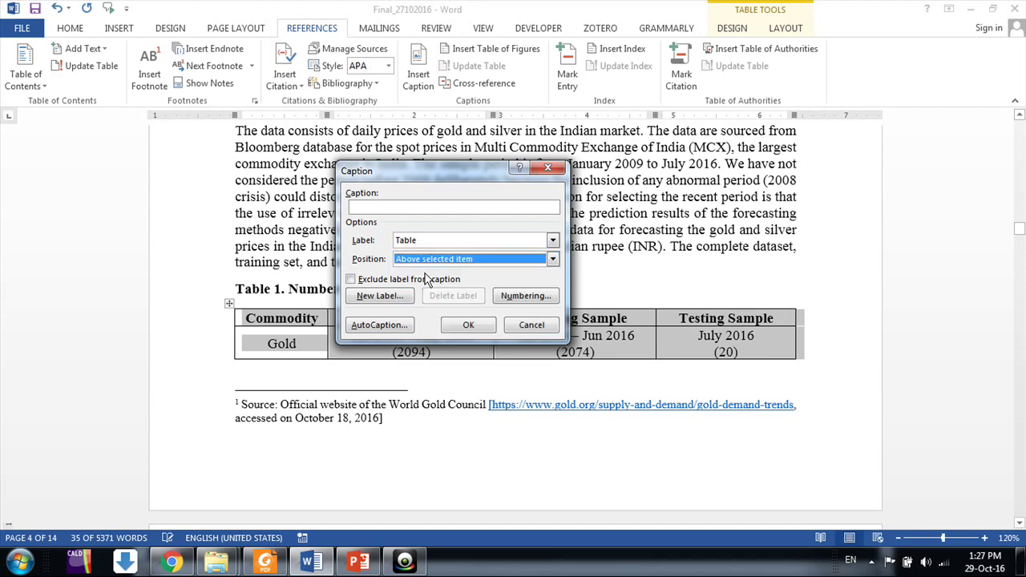
left_click(516, 297)
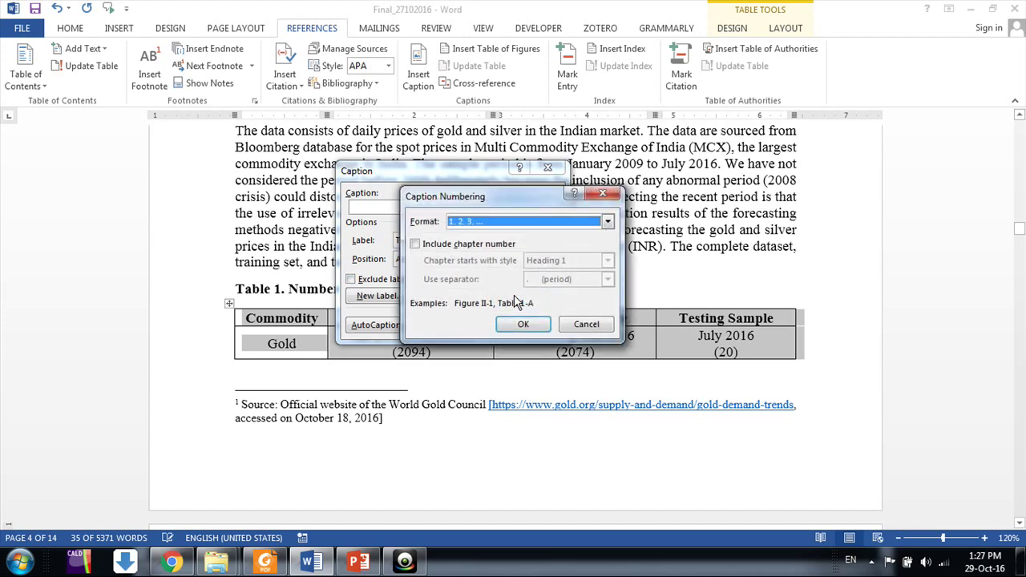
left_click(416, 245)
left_click(415, 246)
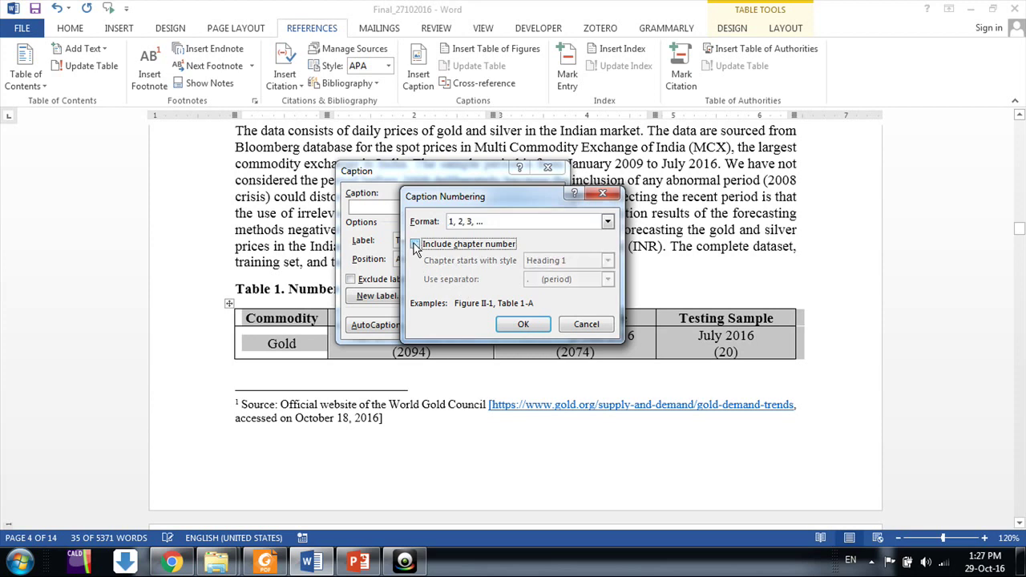
left_click(591, 326)
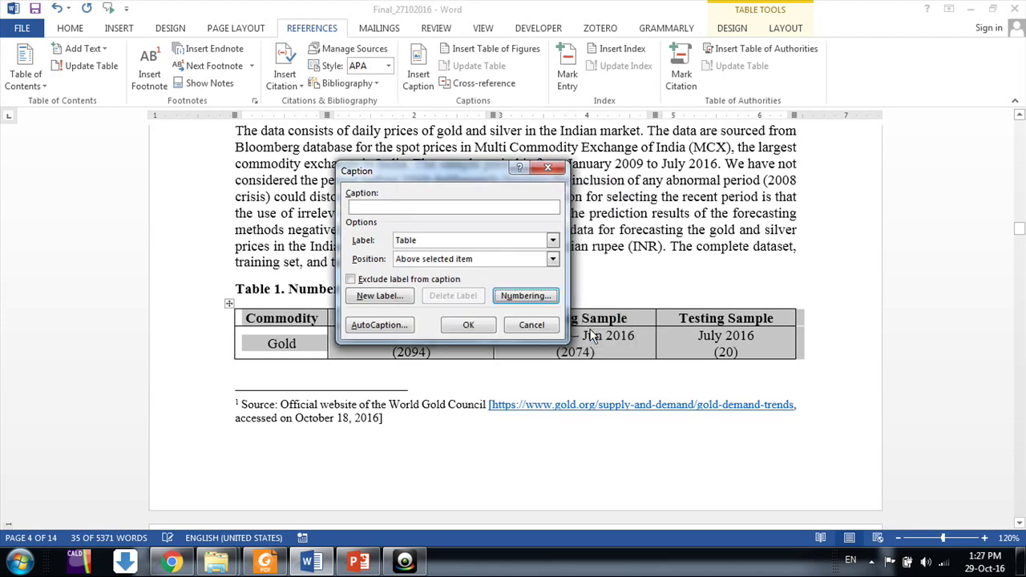
left_click(487, 329)
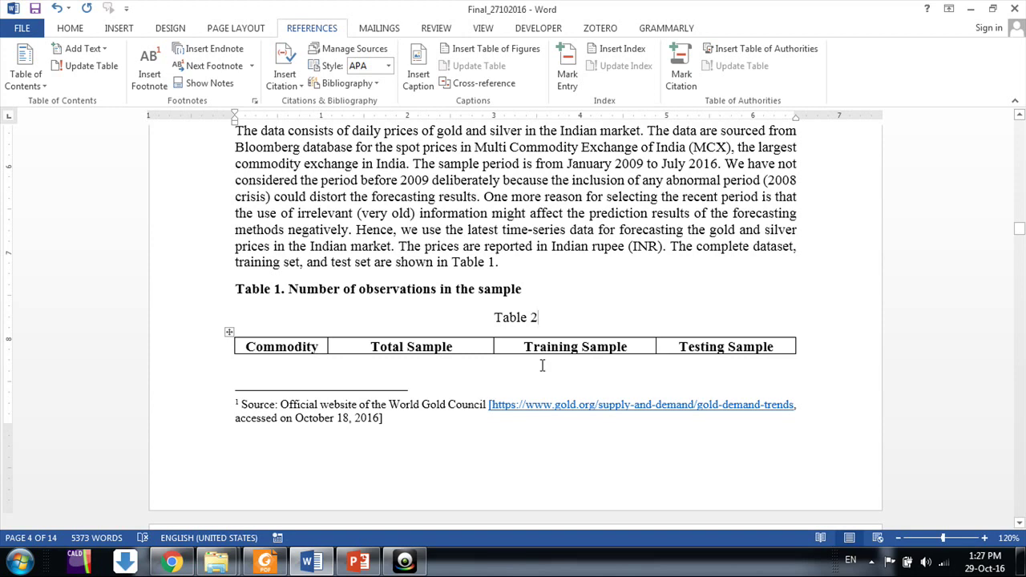
type(".")
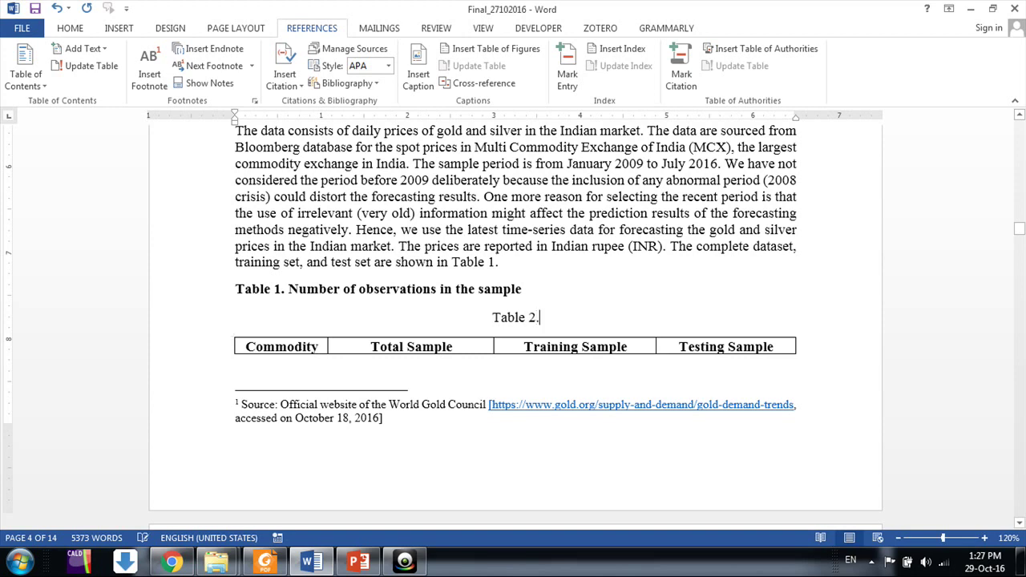
Delete the extra Table caption and its empty line between the original caption and the sample observations table.
left_click_drag(558, 317, 496, 343)
key("BackSpace")
left_click(538, 297)
key("Delete")
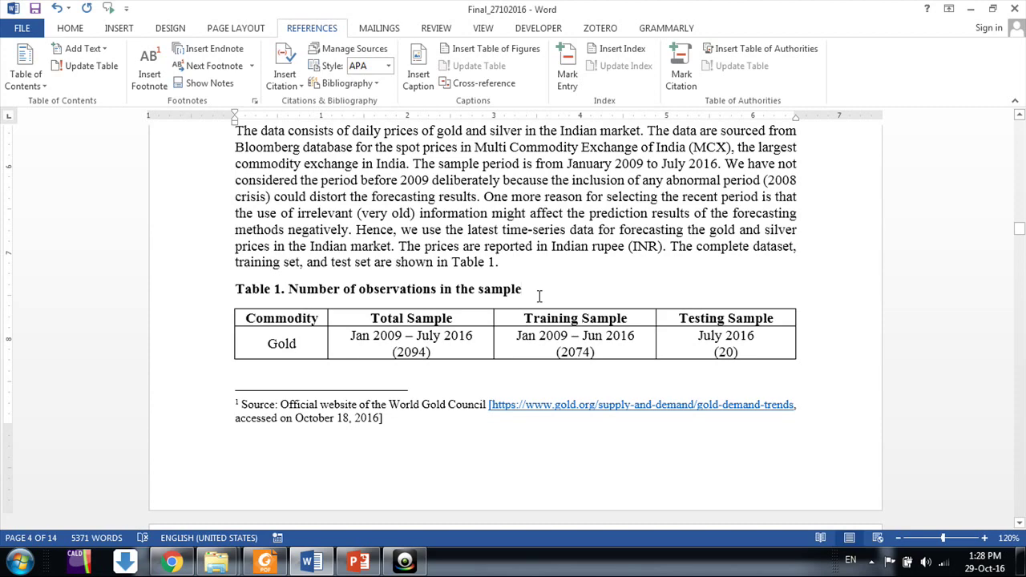
Insert a 3x3 table in a new paragraph after the study's contribution paragraph and complete its caption as "Table 1. XYZ".
scroll(569, 282, "up", 6)
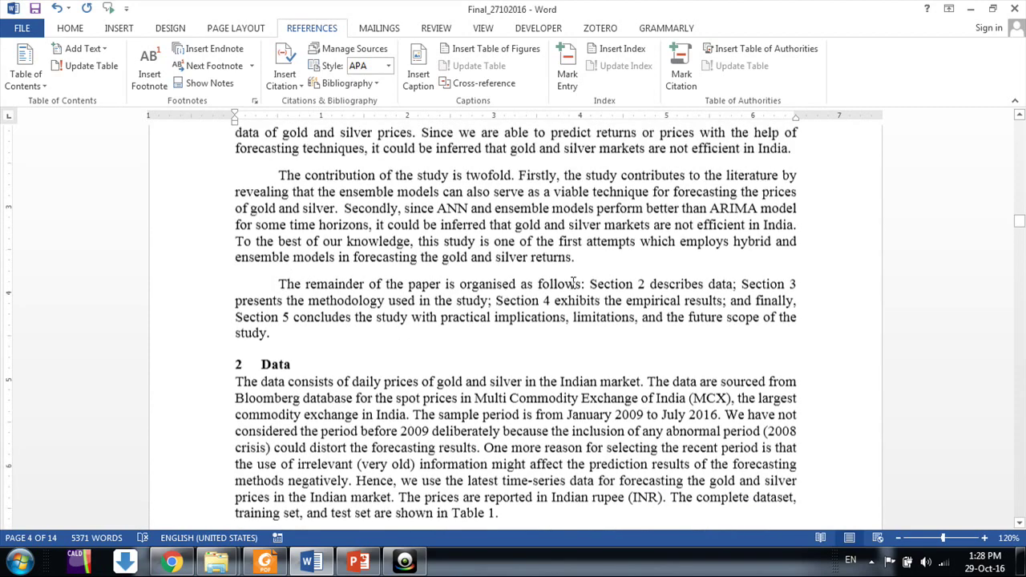
left_click(611, 310)
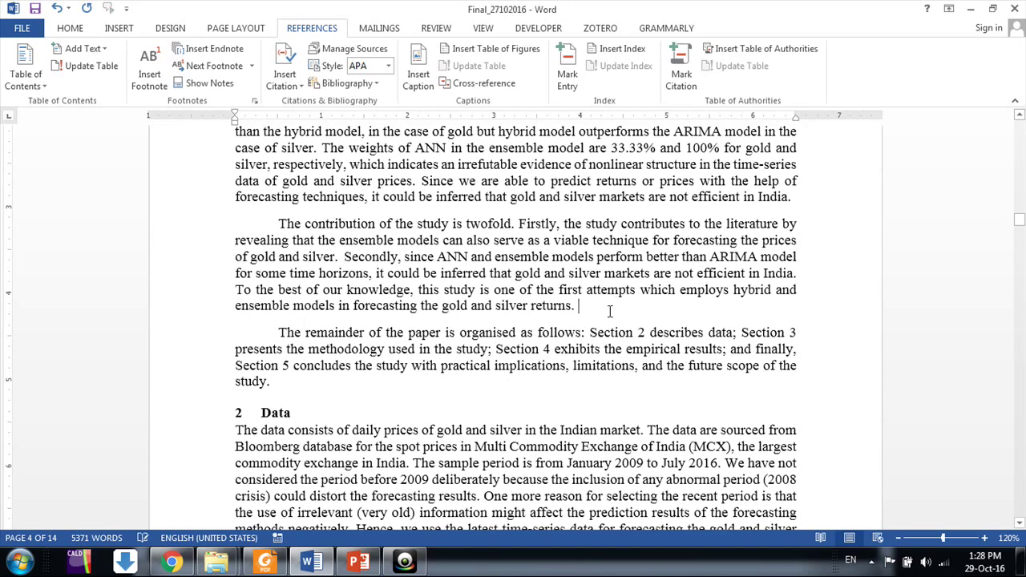
key("Return")
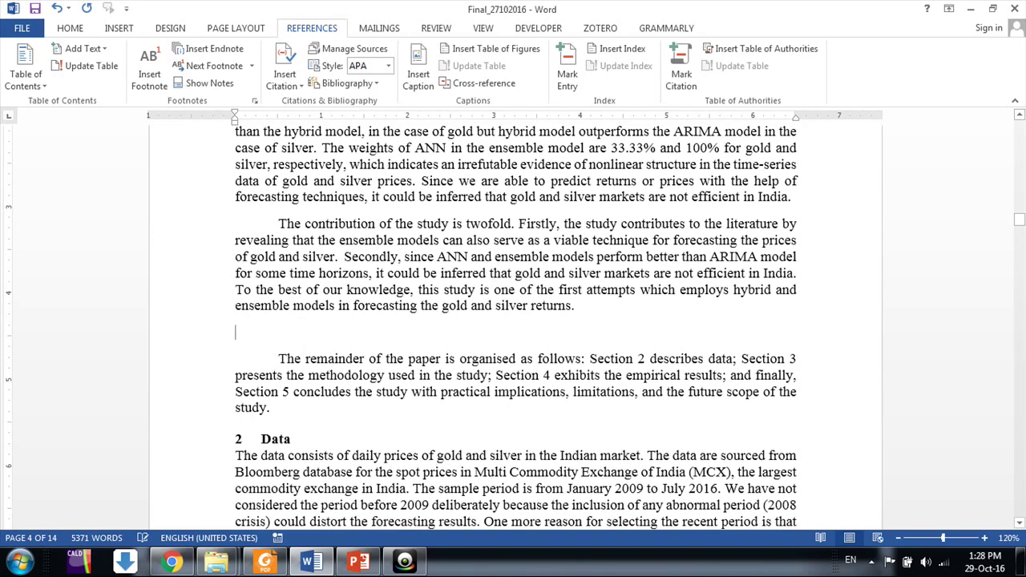
left_click(117, 29)
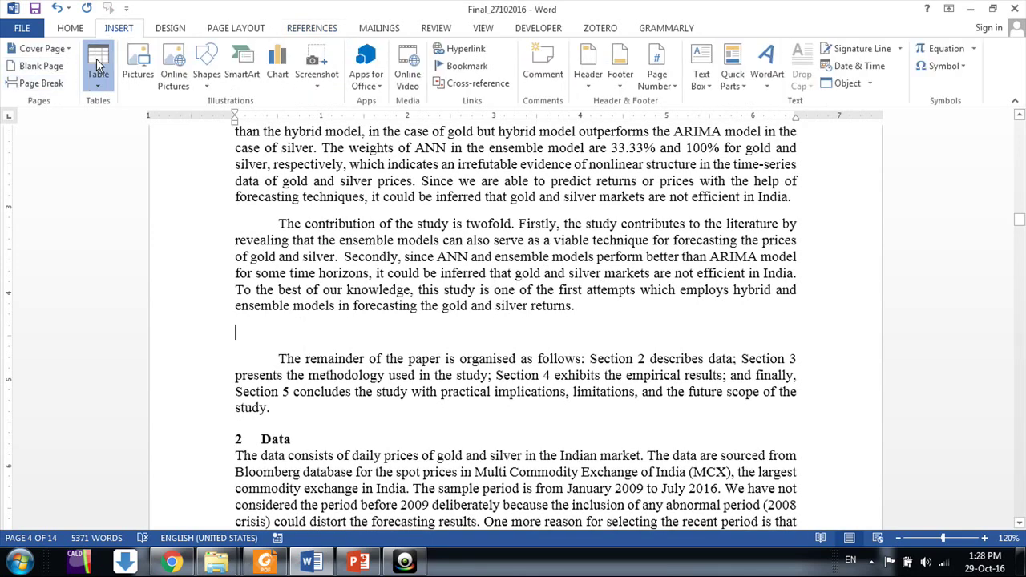
left_click(98, 64)
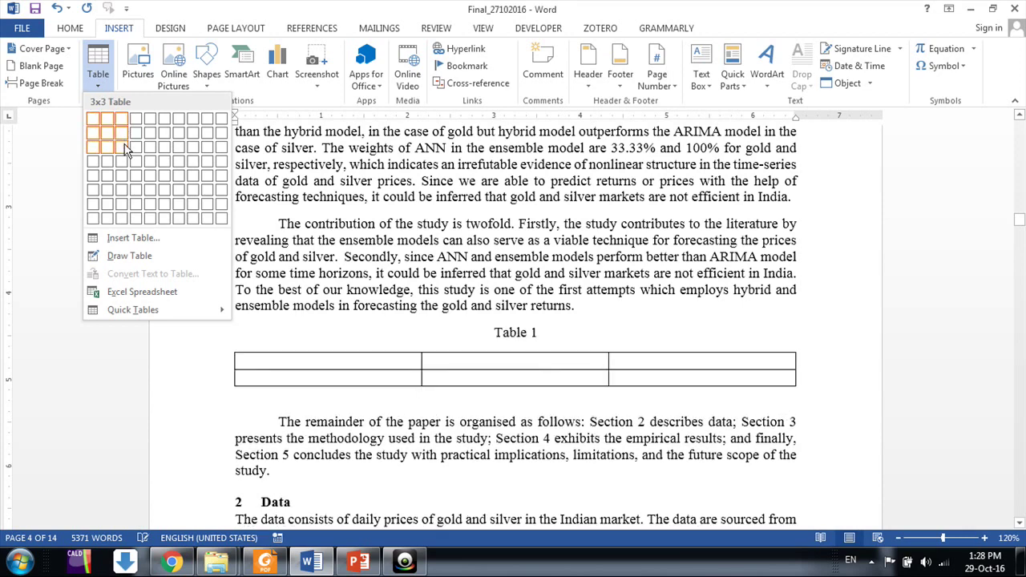
left_click(122, 147)
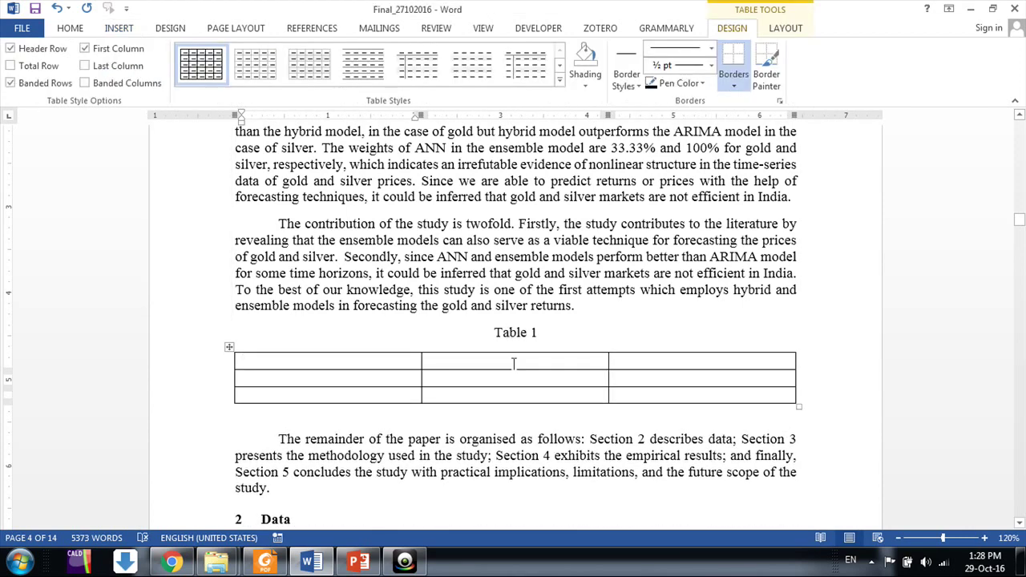
left_click(555, 334)
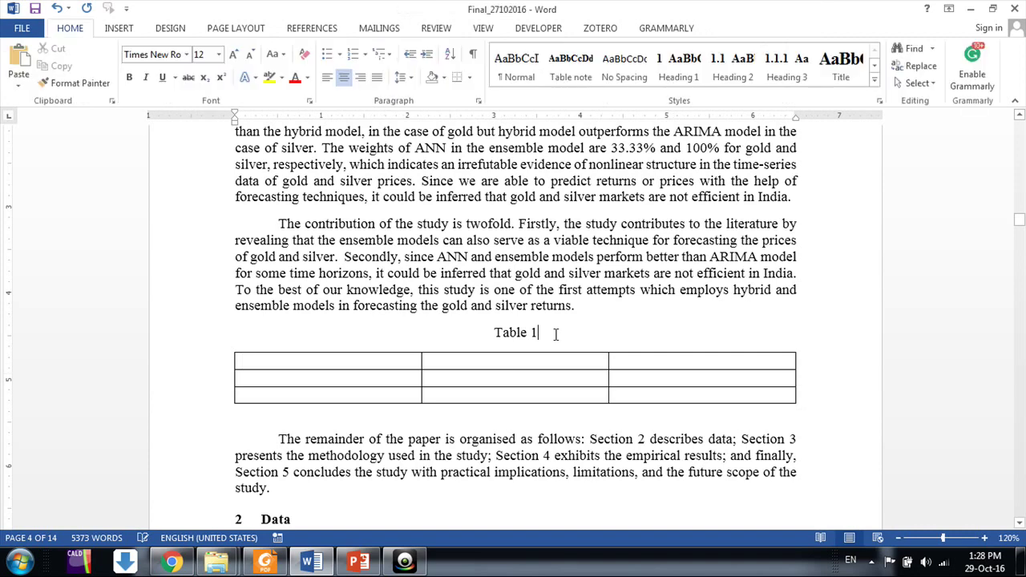
type(". XYZ")
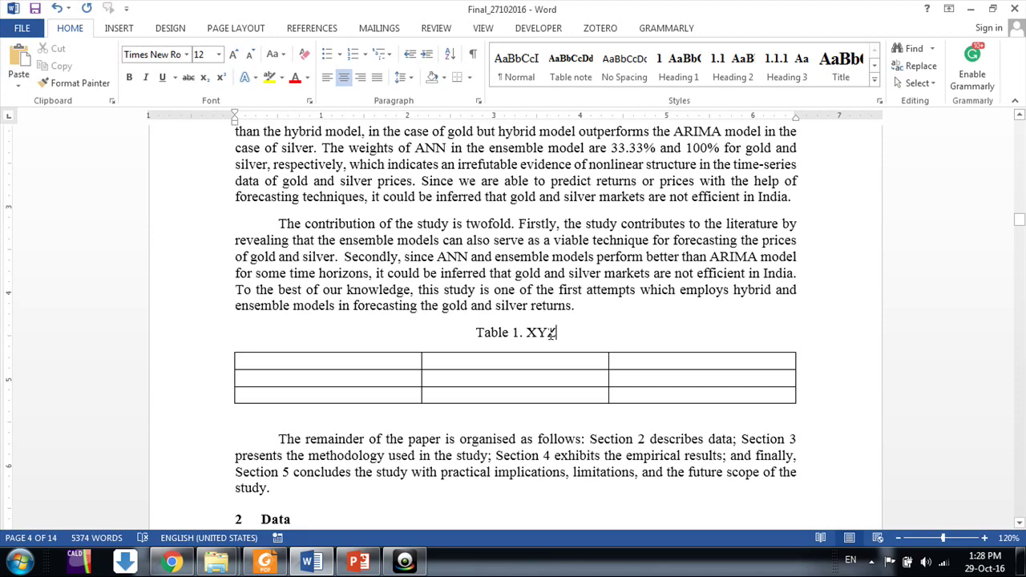
Check the caption number of the sample observations table in the Data section.
scroll(551, 334, "down", 3)
scroll(552, 334, "down", 7)
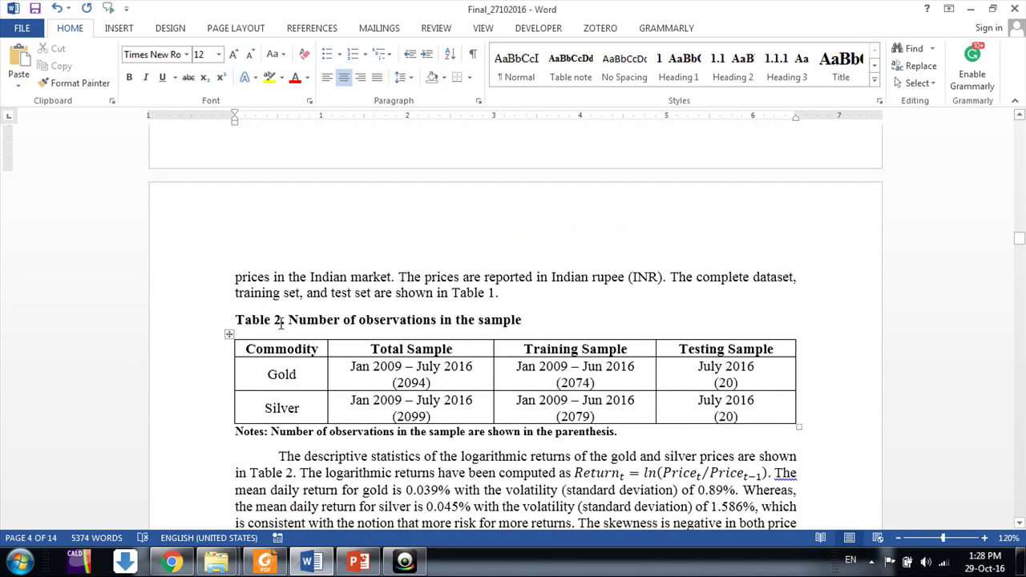
left_click_drag(235, 324, 510, 325)
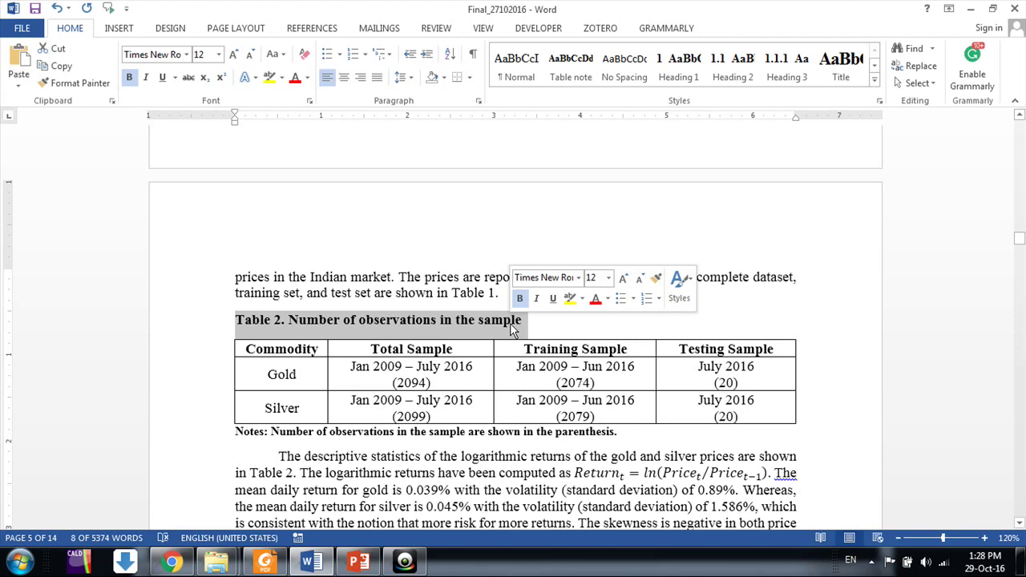
left_click(510, 324)
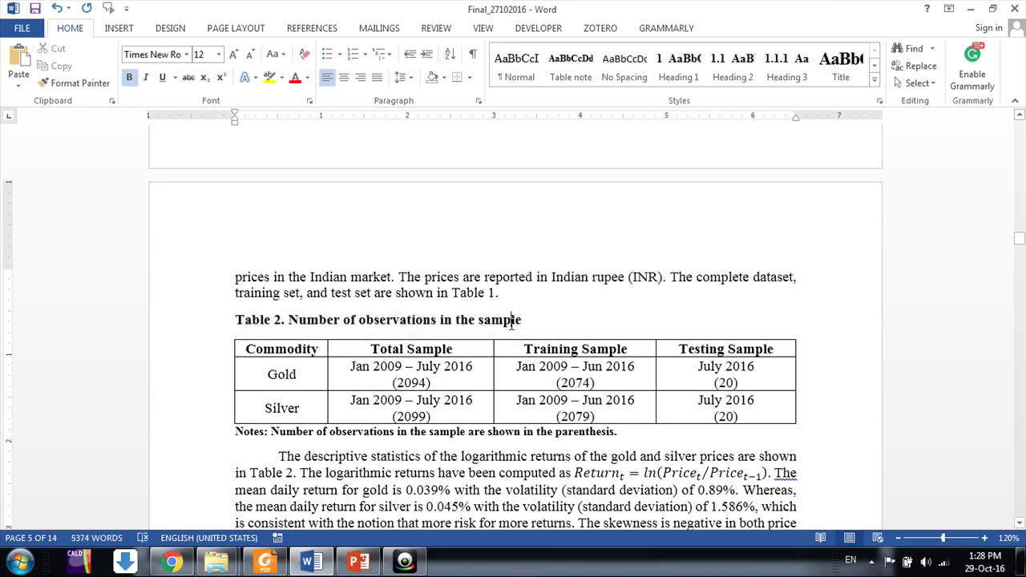
Save the document and go to the first entry of the List of Tables at the start of the document.
key("ctrl+s")
key("ctrl+Home")
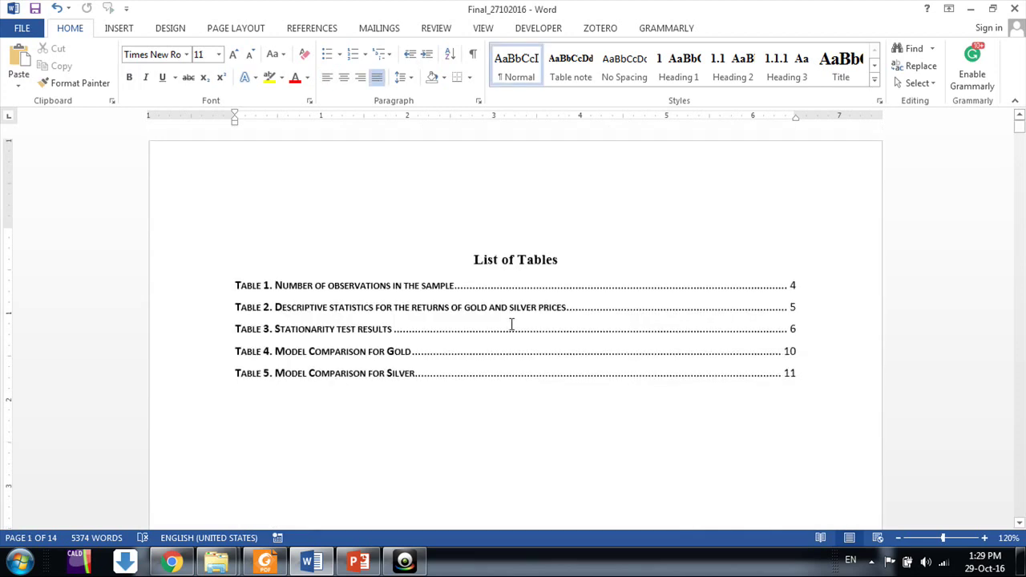
left_click(520, 290)
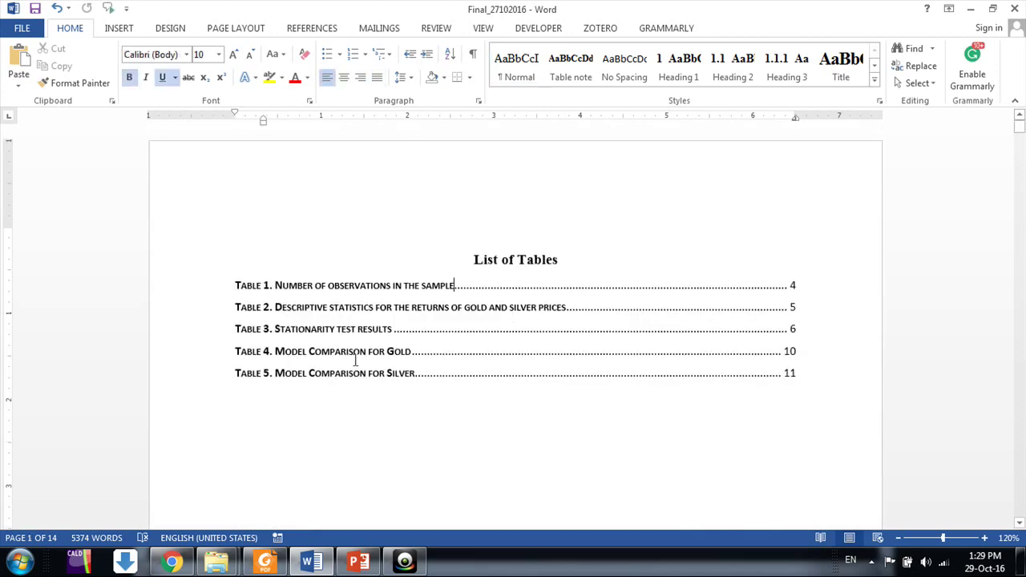
left_click(236, 286)
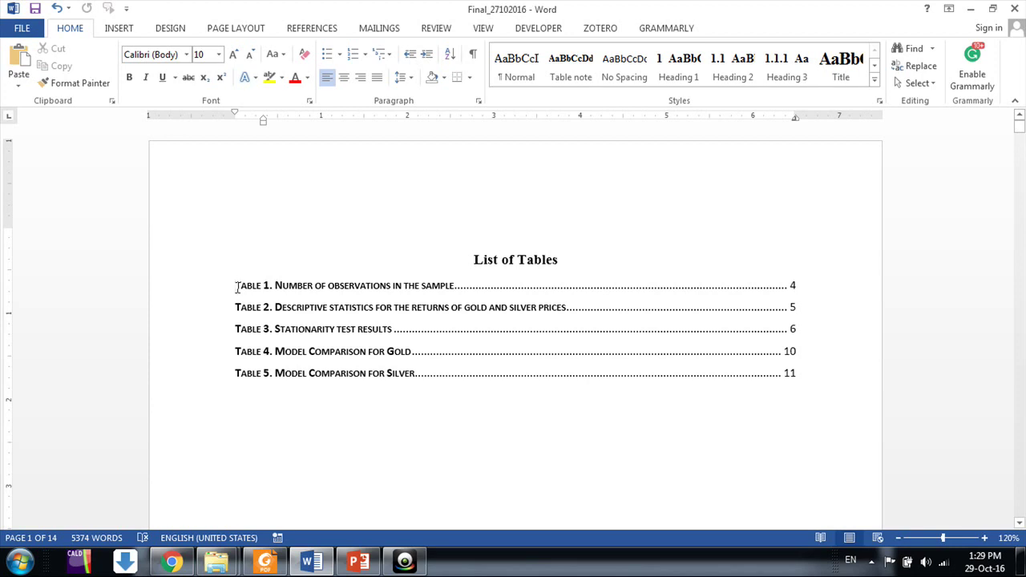
right_click(238, 287)
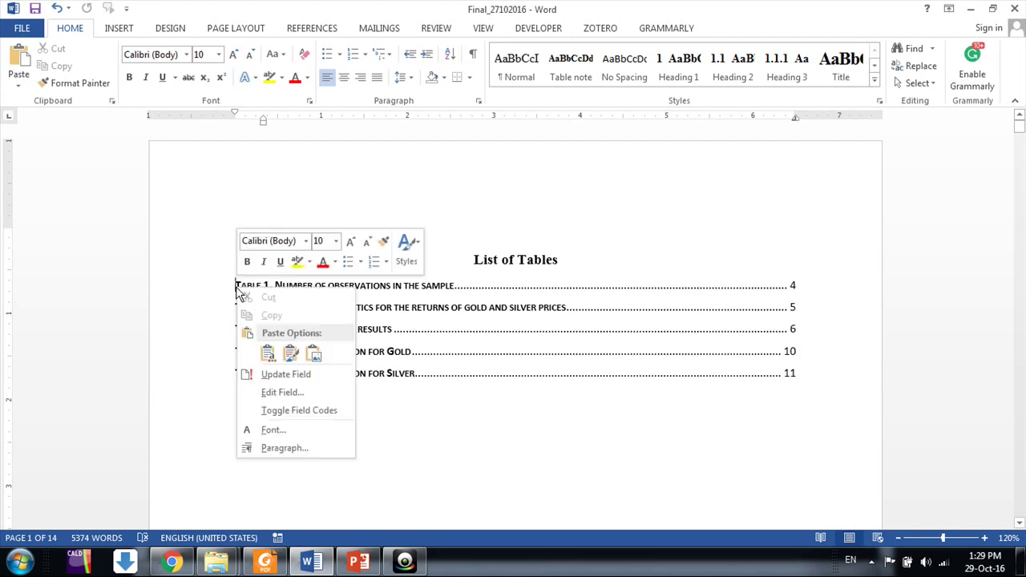
left_click(259, 377)
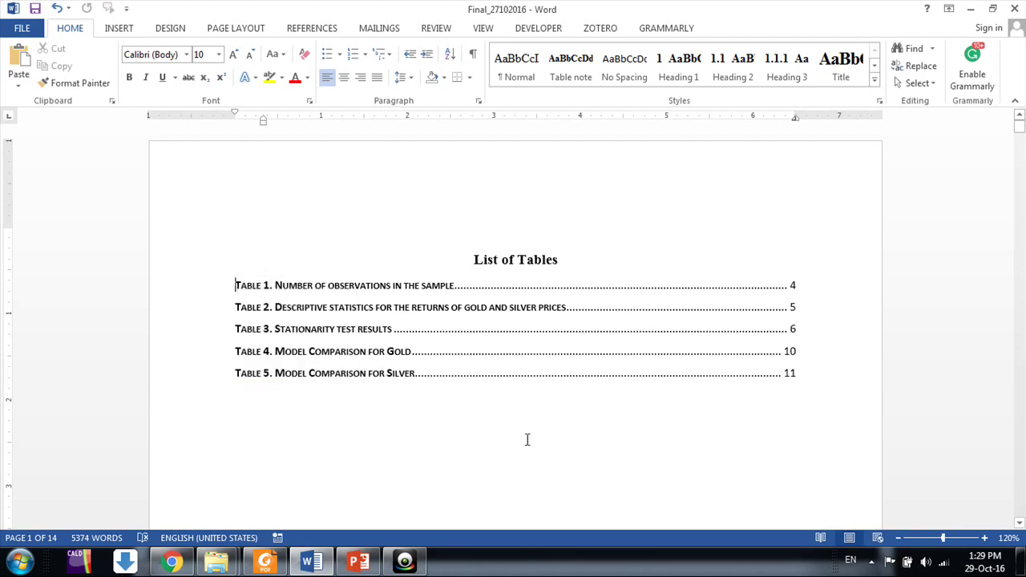
right_click(235, 285)
left_click(436, 416)
Update the entire List of Tables, including captions and page numbers, and check the entry for the XYZ table.
left_click(431, 346)
right_click(431, 345)
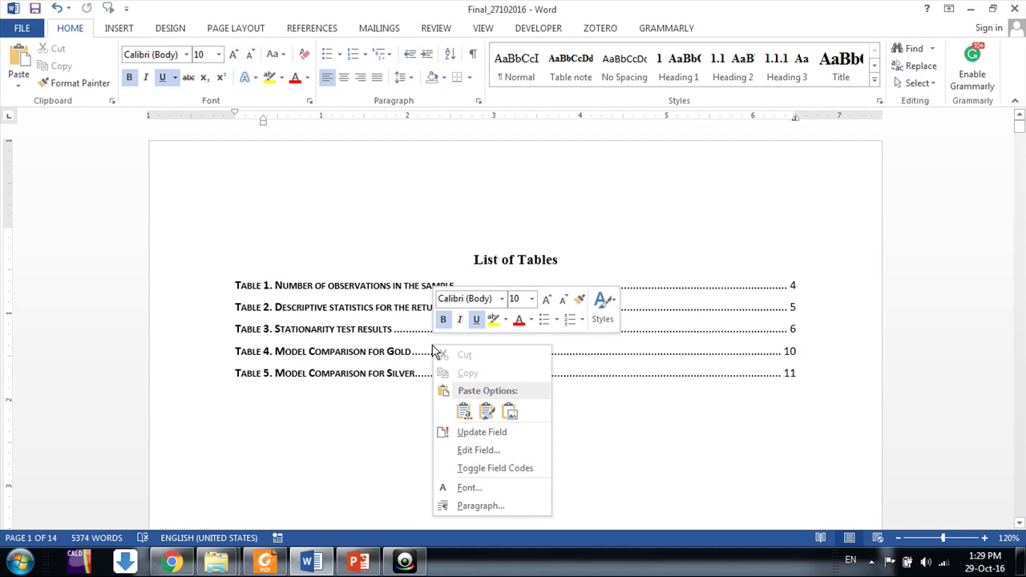
left_click(472, 432)
left_click(487, 283)
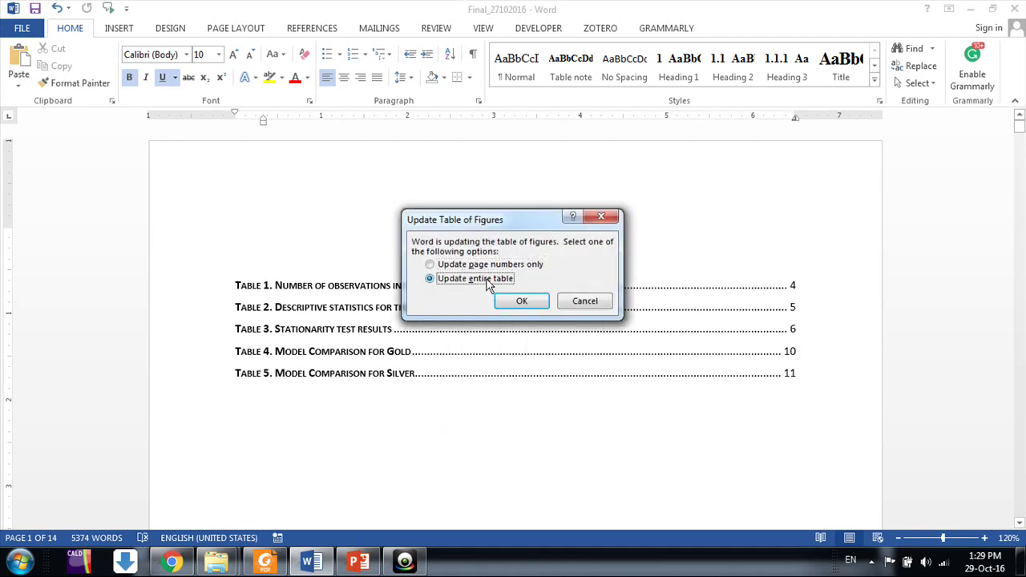
left_click(522, 301)
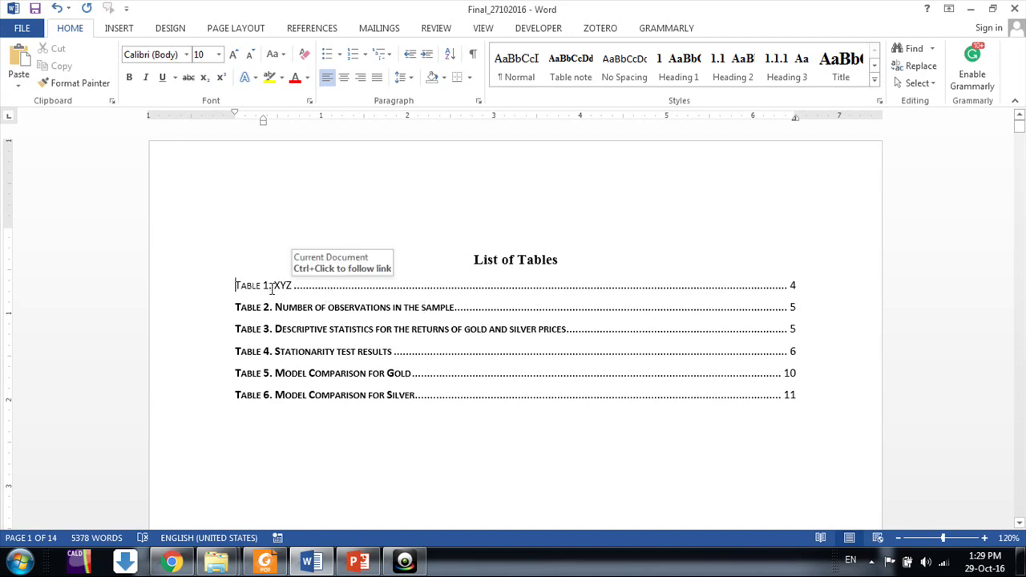
left_click_drag(279, 287, 294, 285)
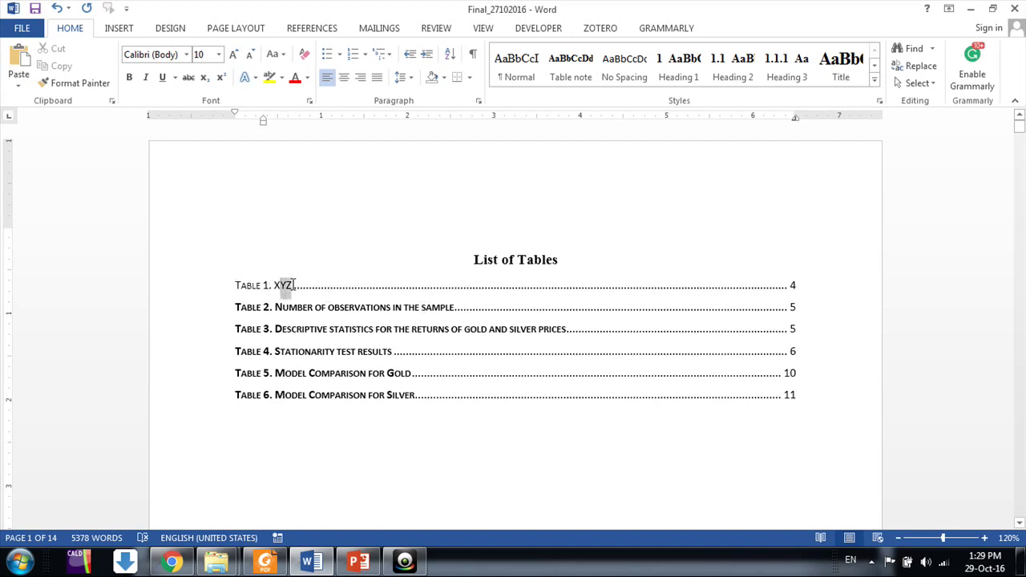